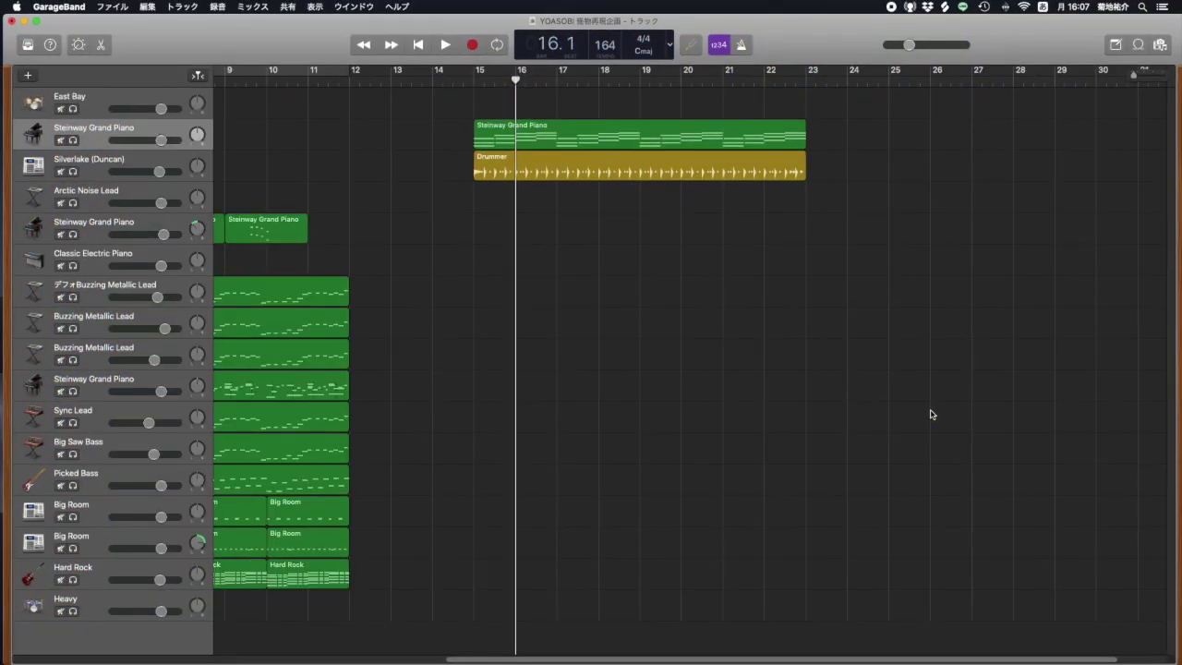
# Step: Play the existing arrangement from bar 4 and stop it at bar 6
pyautogui.press(',')
pyautogui.press(',')
pyautogui.press(',')
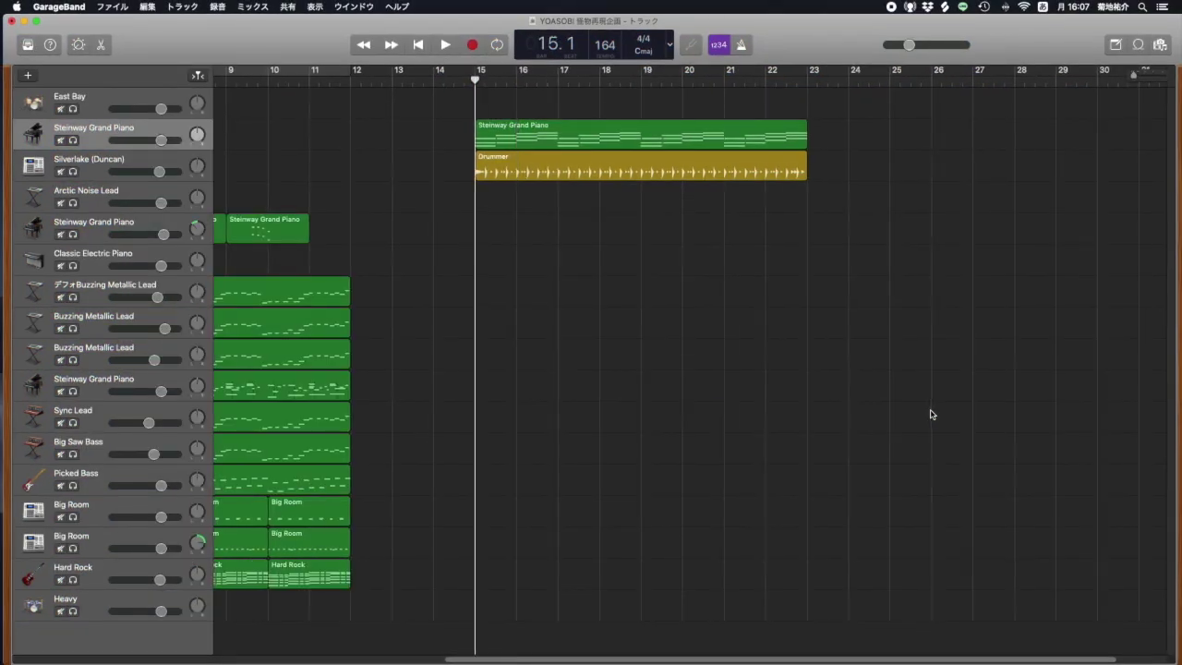
pyautogui.hscroll(-6, 760, 409)
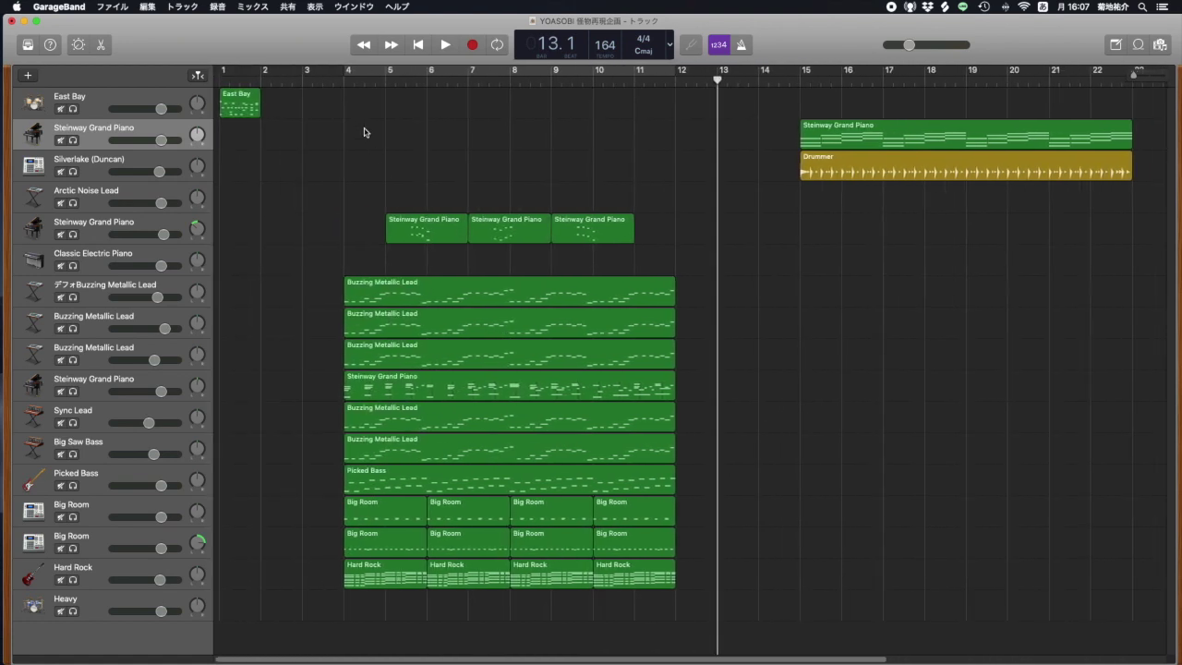
pyautogui.click(346, 81)
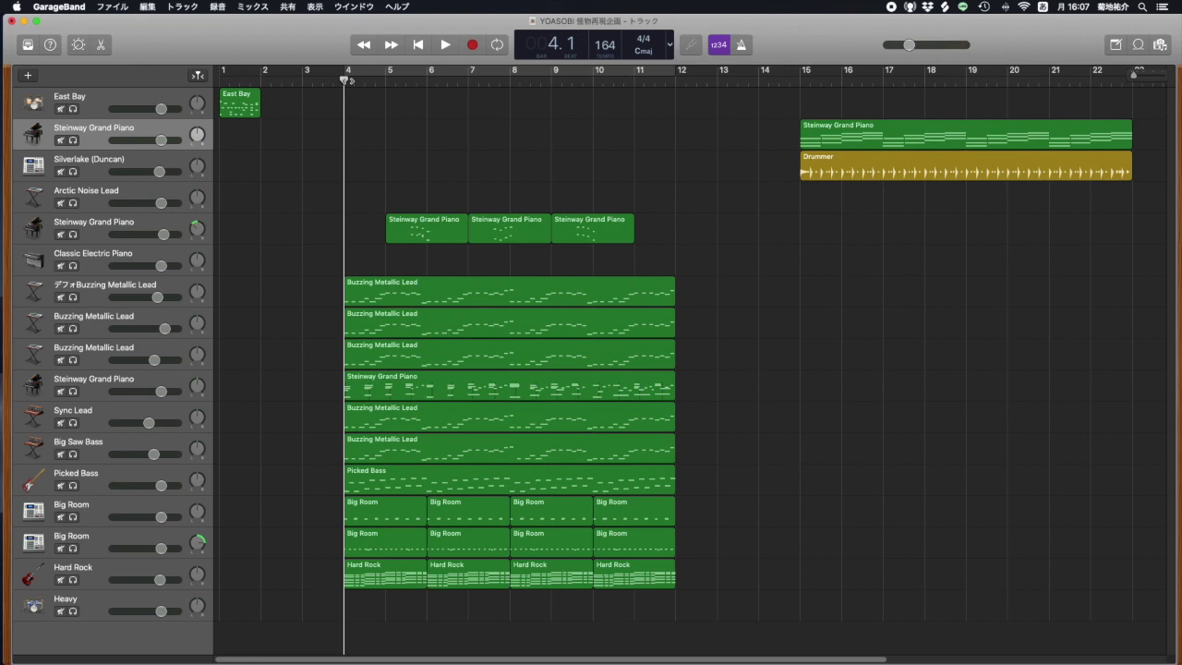
pyautogui.press('space')
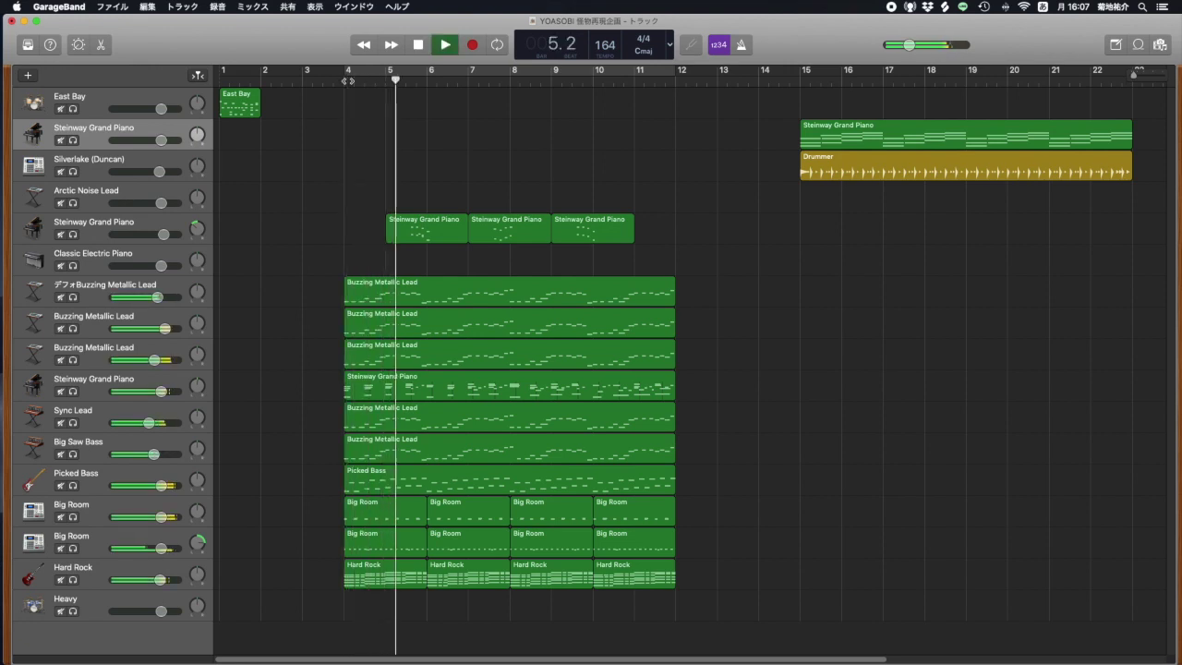
pyautogui.press('space')
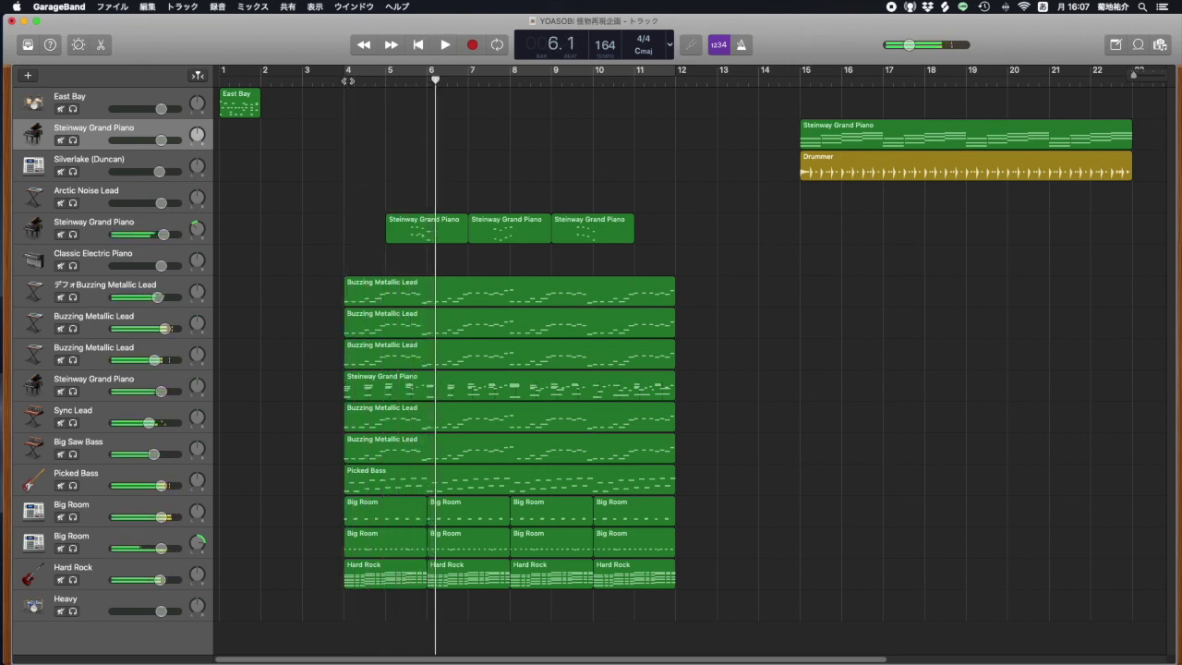
# Step: Play the Steinway Grand Piano and Drummer regions from bar 15 and stop at bar 18
pyautogui.hscroll(1, 590, 246)
pyautogui.hscroll(4, 591, 246)
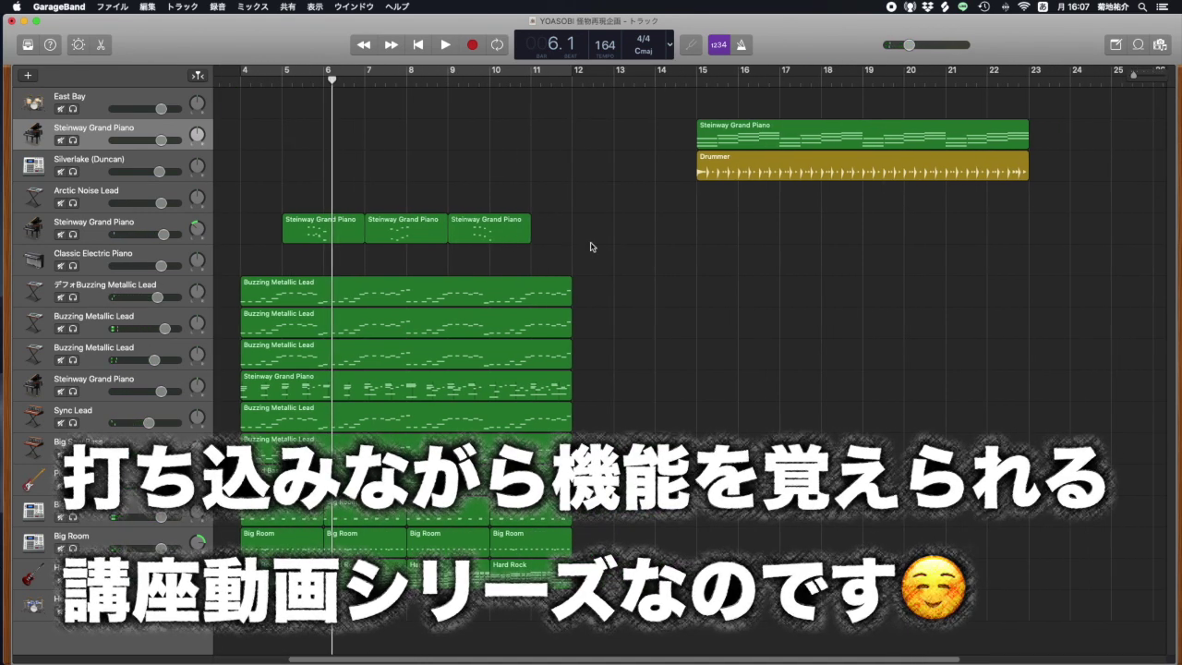
pyautogui.hscroll(4, 591, 247)
pyautogui.click(605, 81)
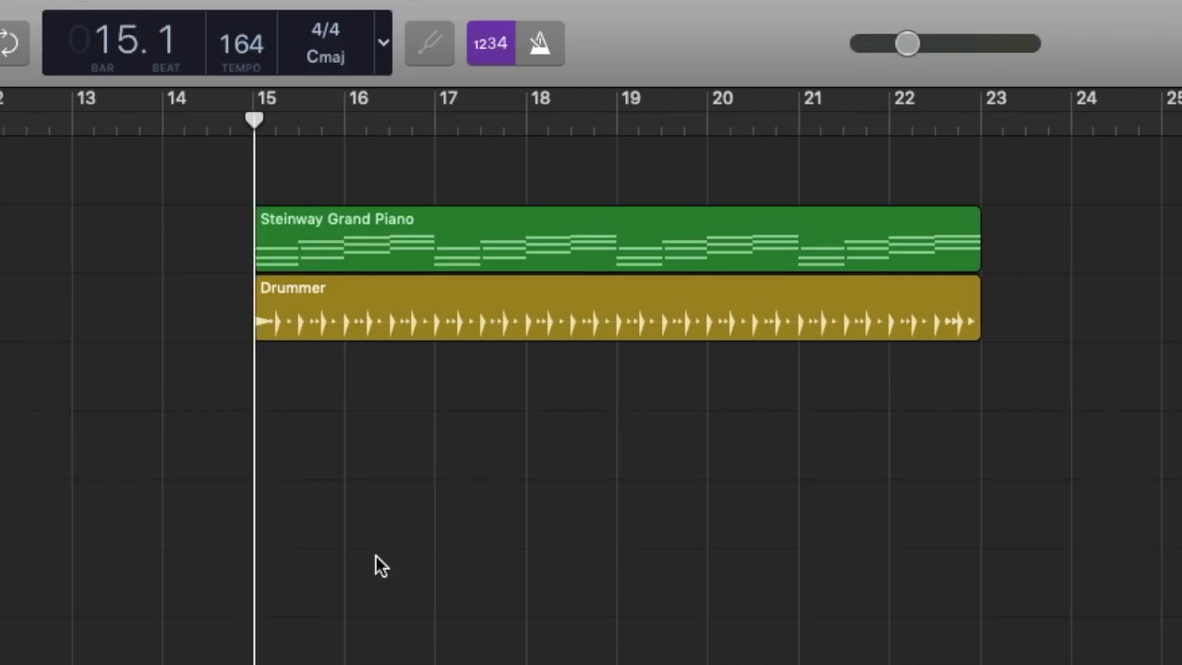
pyautogui.press('space')
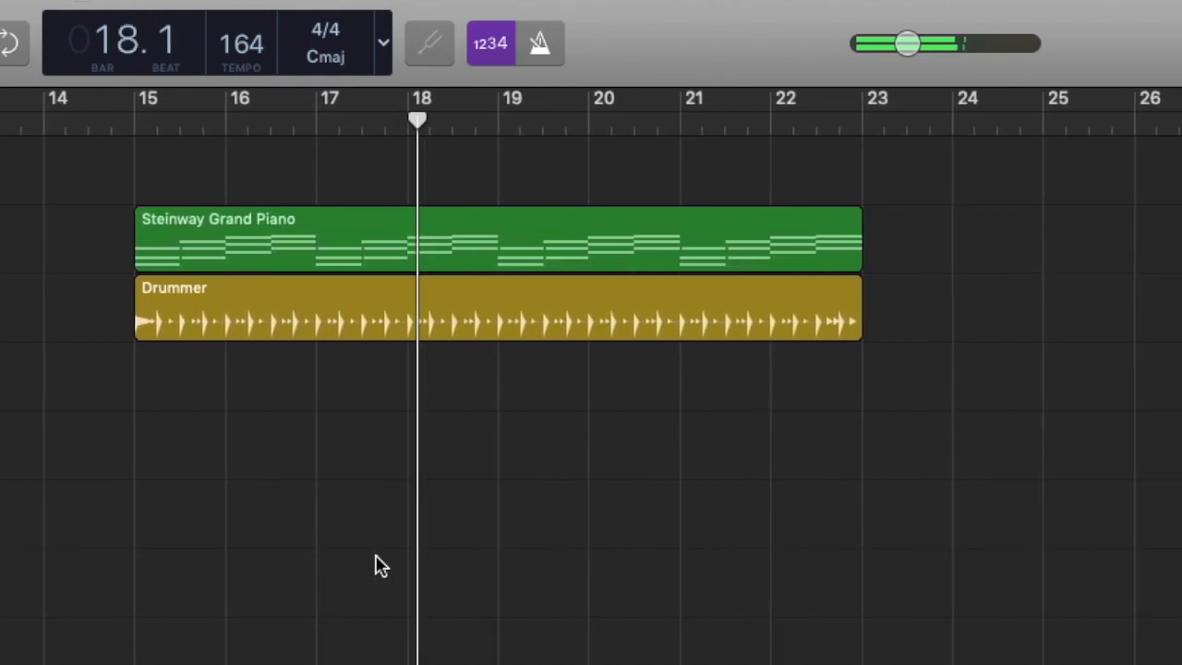
pyautogui.press('space')
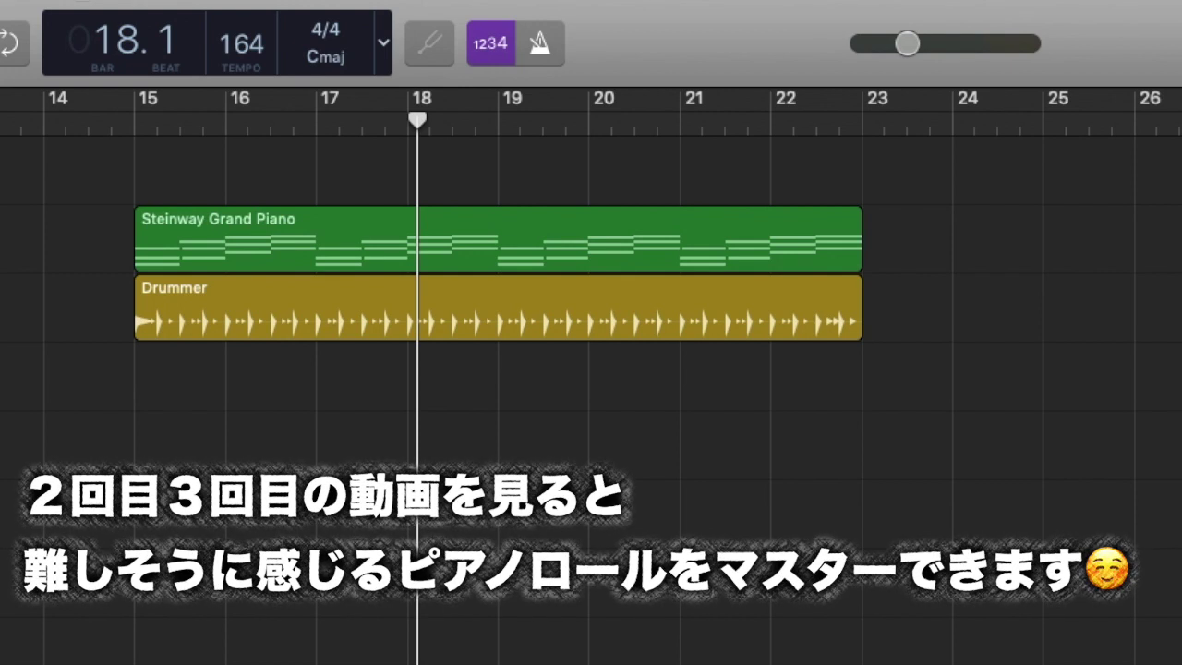
# Step: Move the playhead back to bar 16 and add a software instrument track below the upper Steinway Grand Piano track
pyautogui.press(',')
pyautogui.press(',')
pyautogui.hscroll(5, 381, 565)
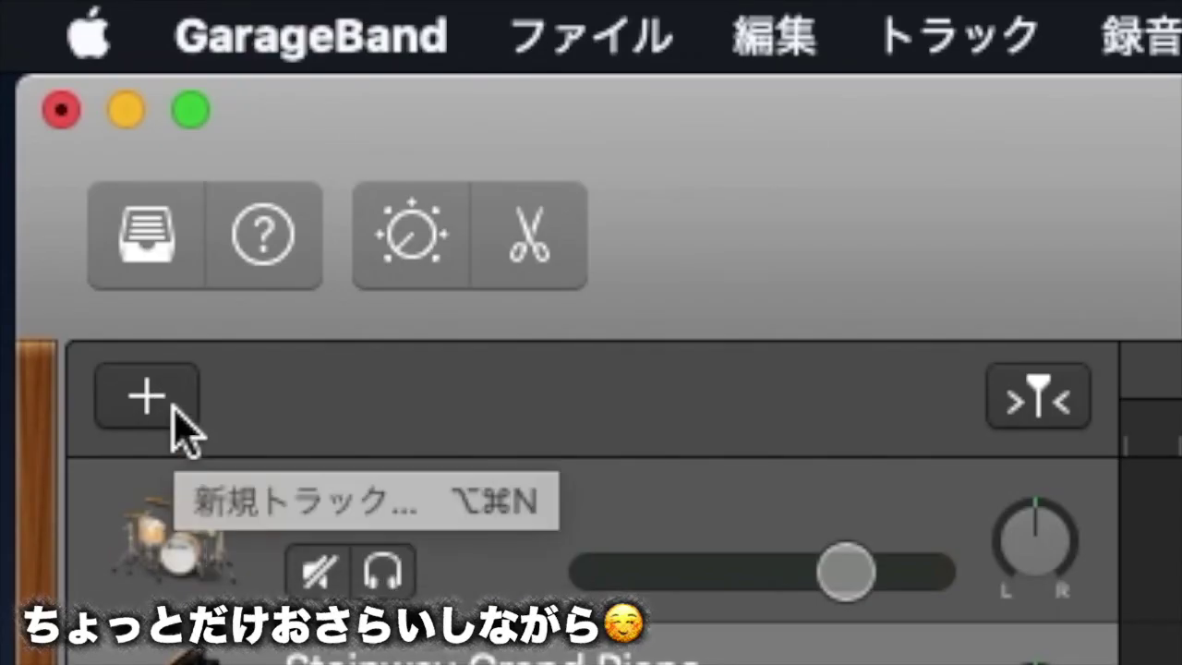
pyautogui.click(29, 77)
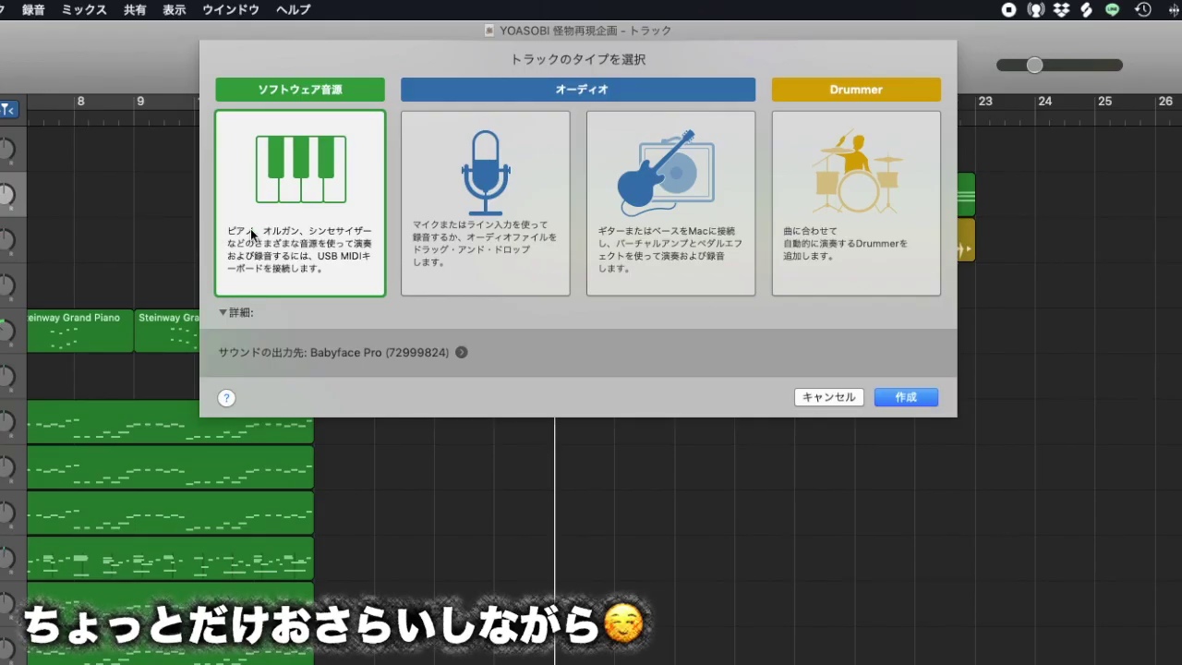
pyautogui.click(935, 399)
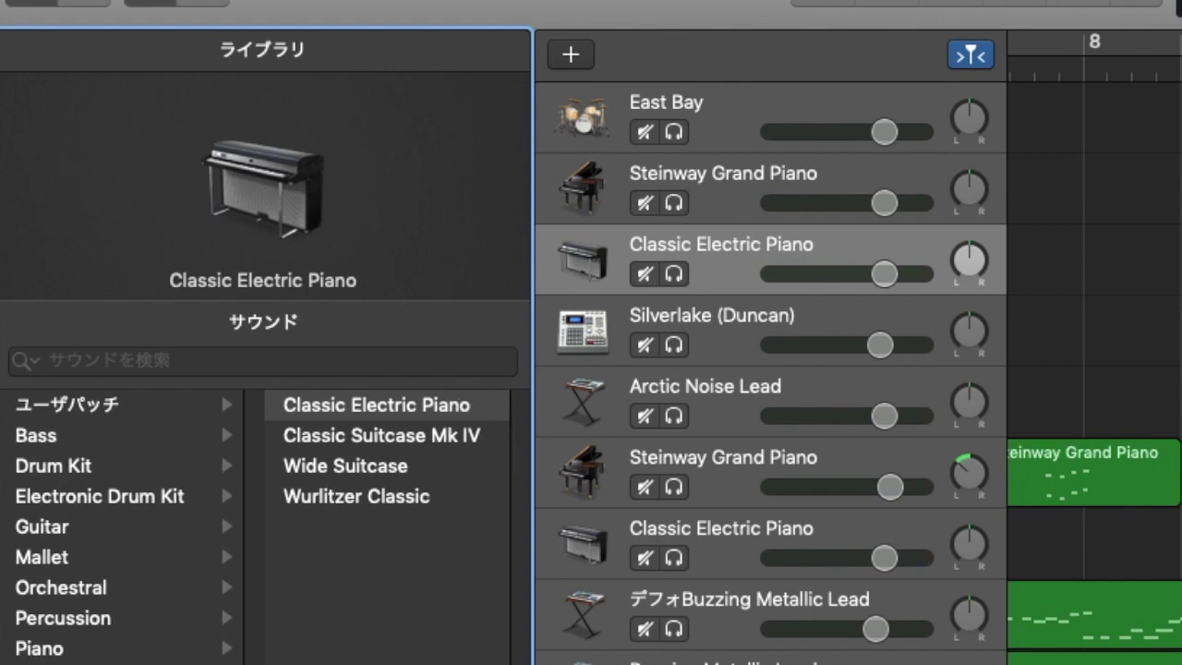
# Step: Audition the Bass patches on the new track one after another, from Fingerstyle Bass through Upright Studio Bass
pyautogui.click(46, 441)
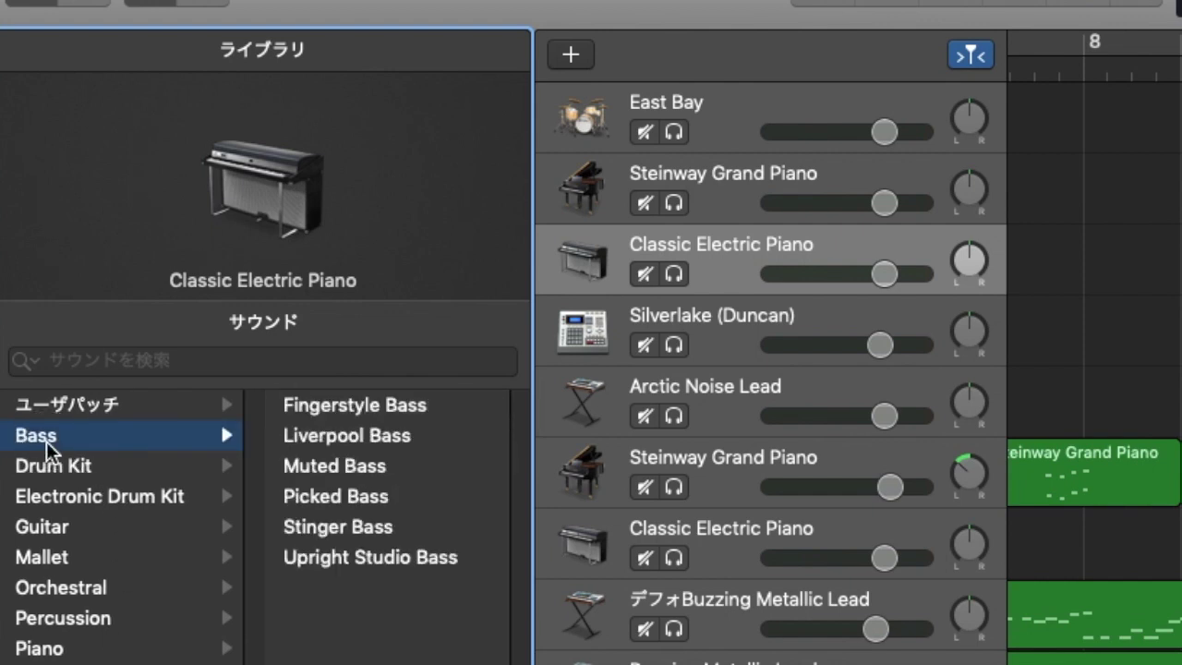
pyautogui.click(345, 406)
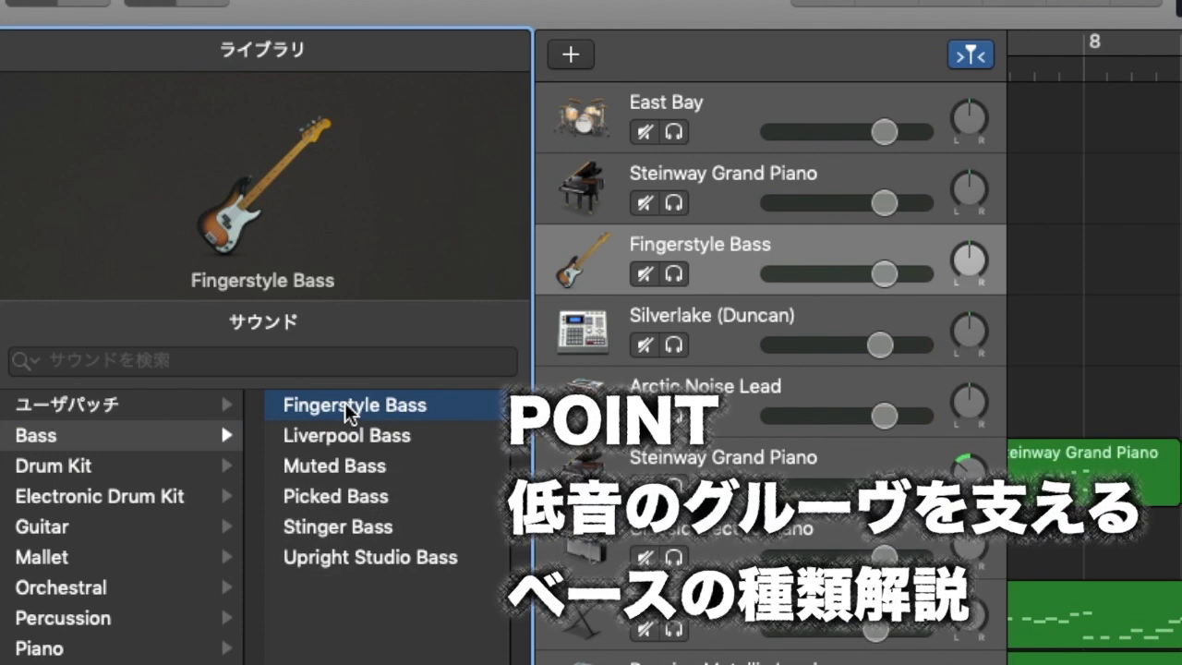
pyautogui.click(364, 432)
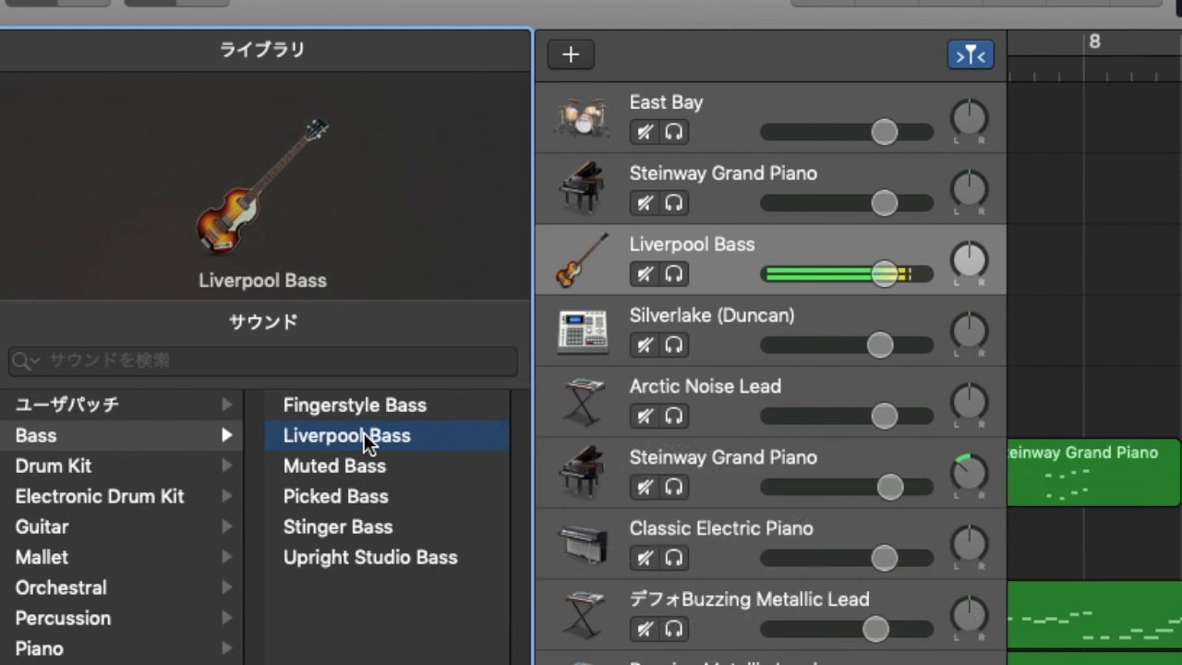
pyautogui.click(359, 456)
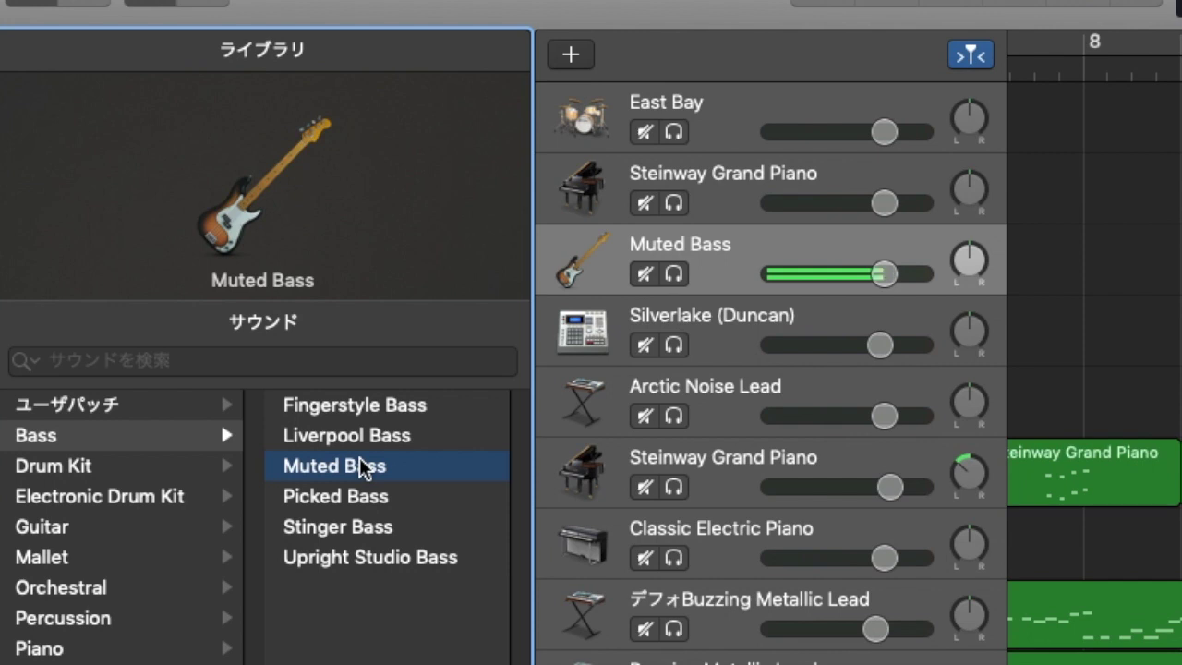
pyautogui.click(361, 488)
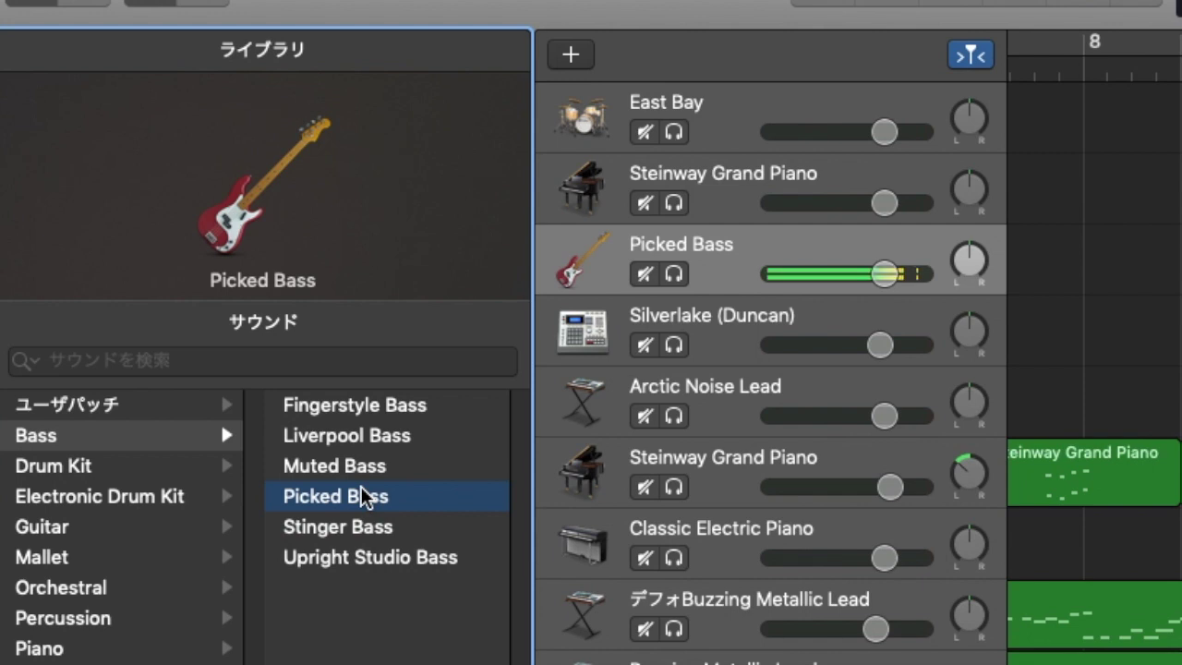
pyautogui.click(372, 525)
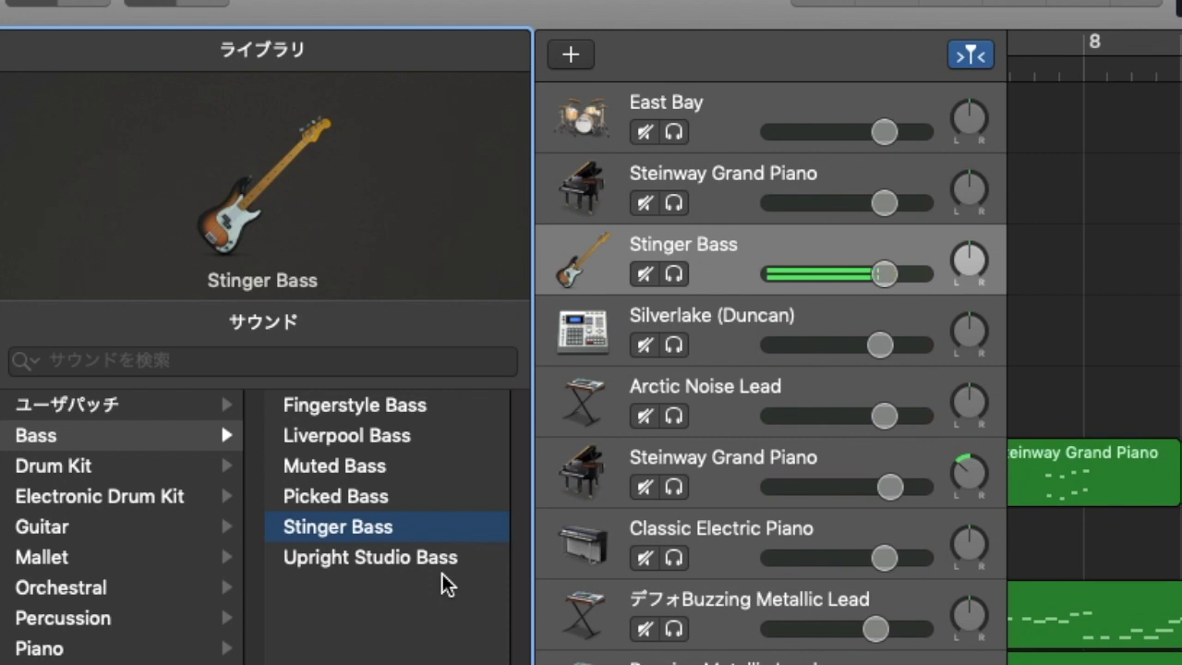
pyautogui.click(372, 557)
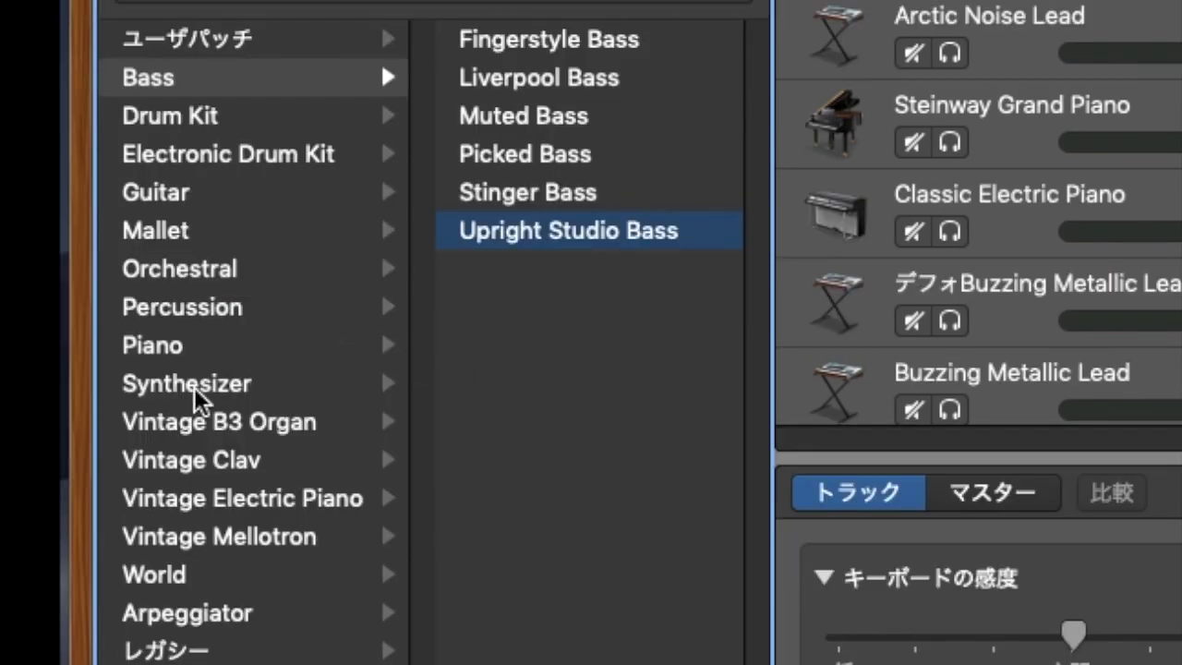
# Step: Audition synthesizer basses on the new track, including Agile Synth, Big Saw, Classic Funk Synth, Detuned Ghost, Divine and Eighties Pop Bass
pyautogui.moveTo(194, 384)
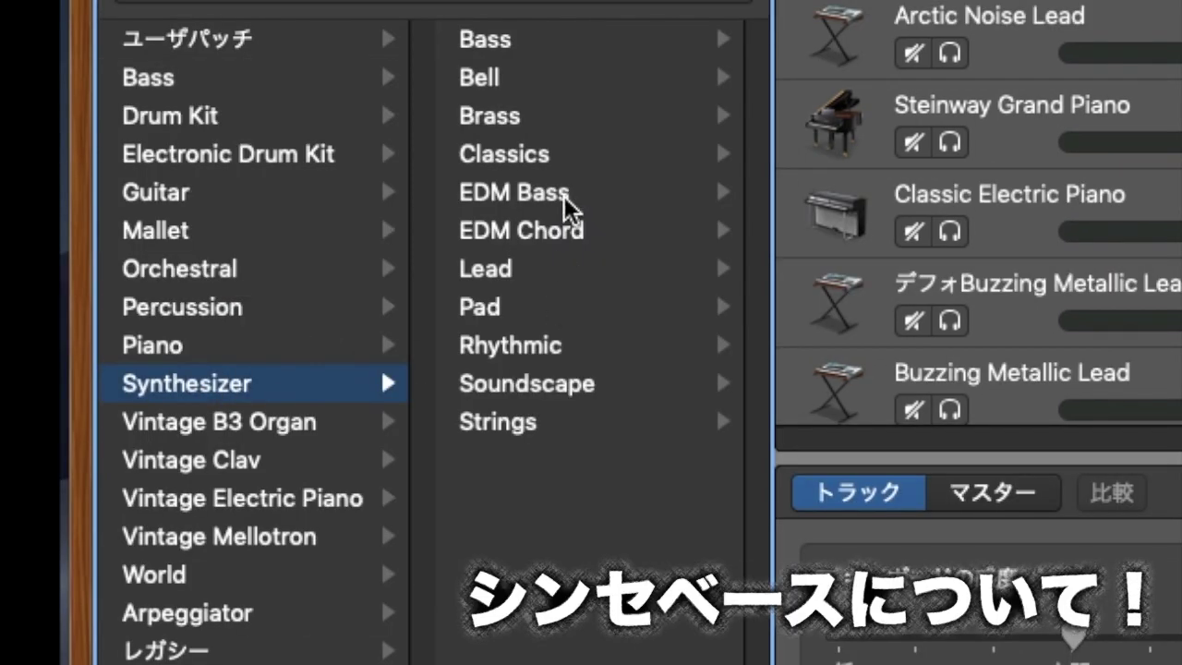
pyautogui.click(493, 45)
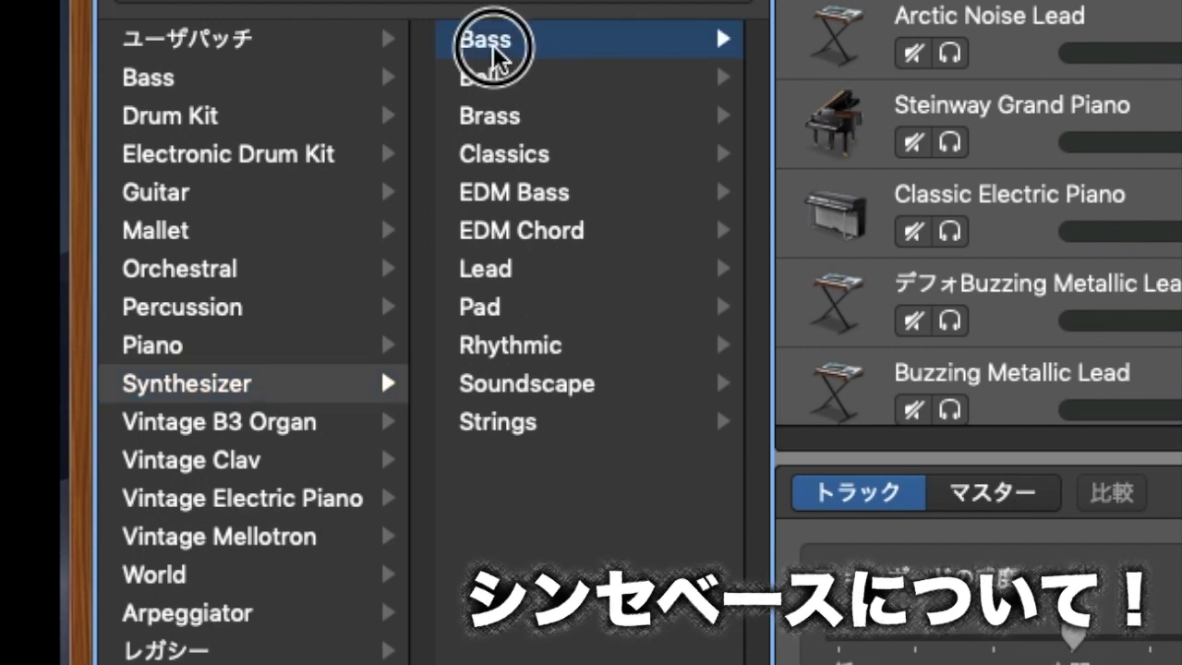
pyautogui.scroll(-2, 602, 531)
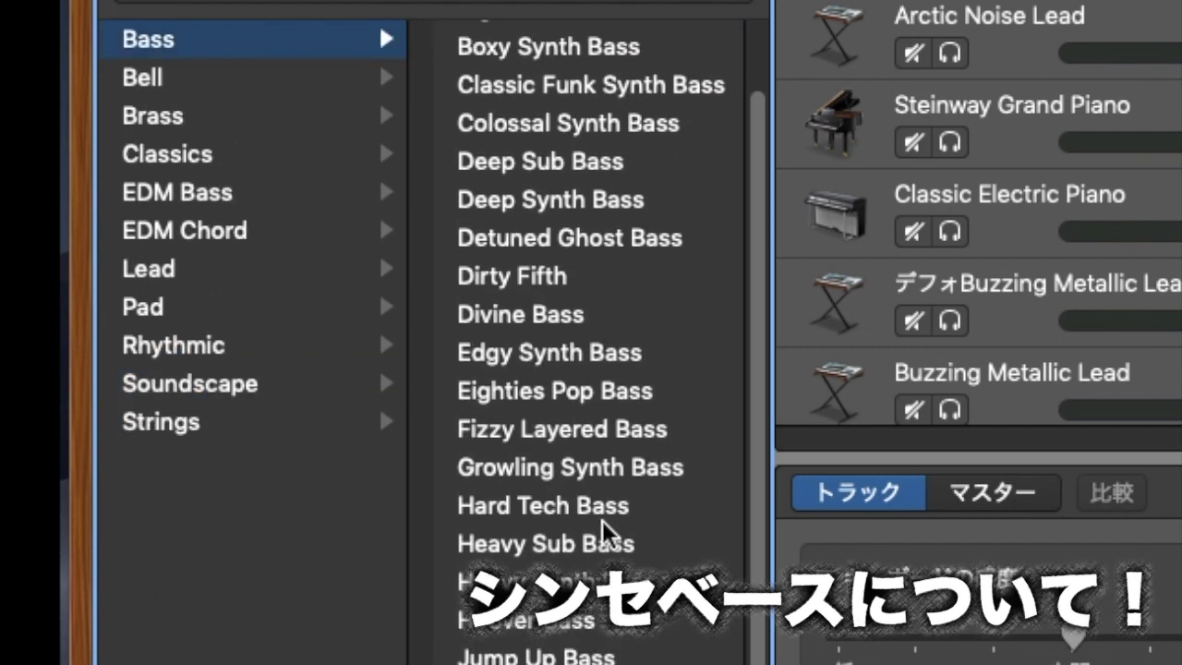
pyautogui.scroll(3, 602, 531)
pyautogui.click(612, 41)
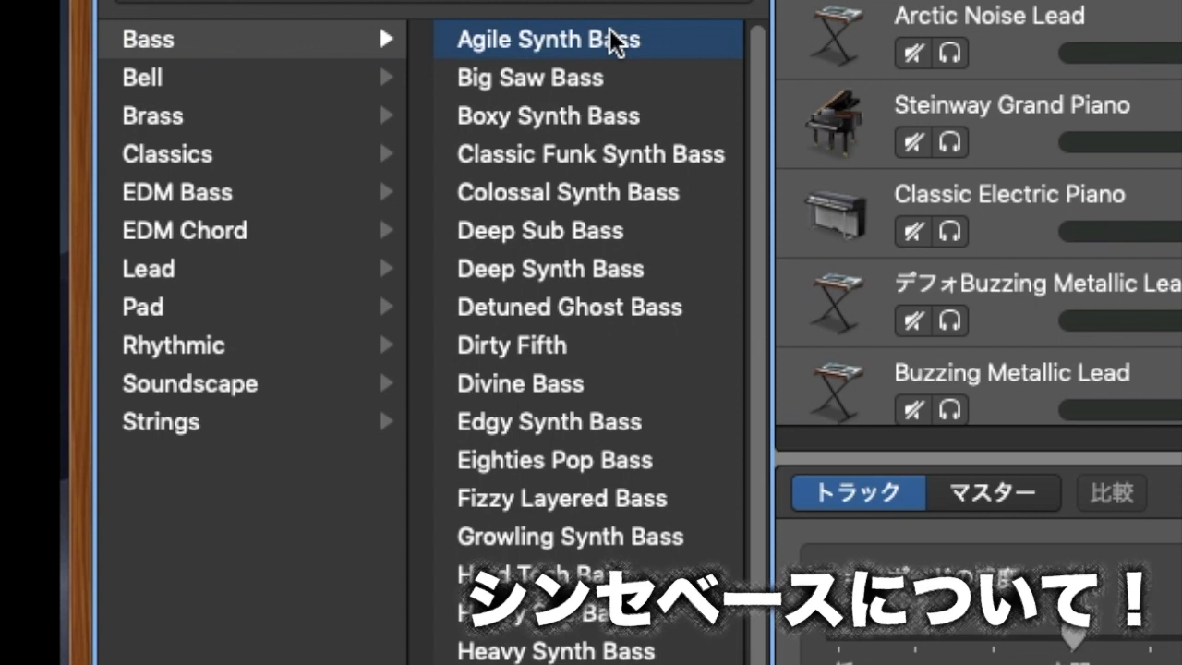
pyautogui.click(563, 82)
pyautogui.click(566, 159)
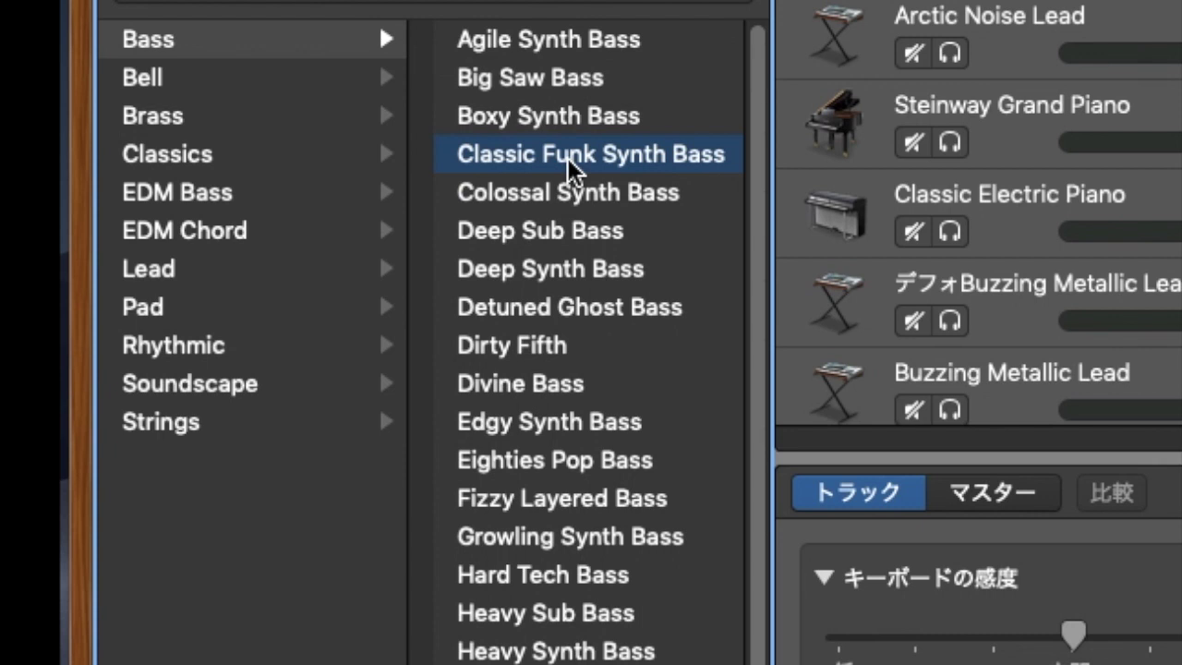
pyautogui.click(499, 309)
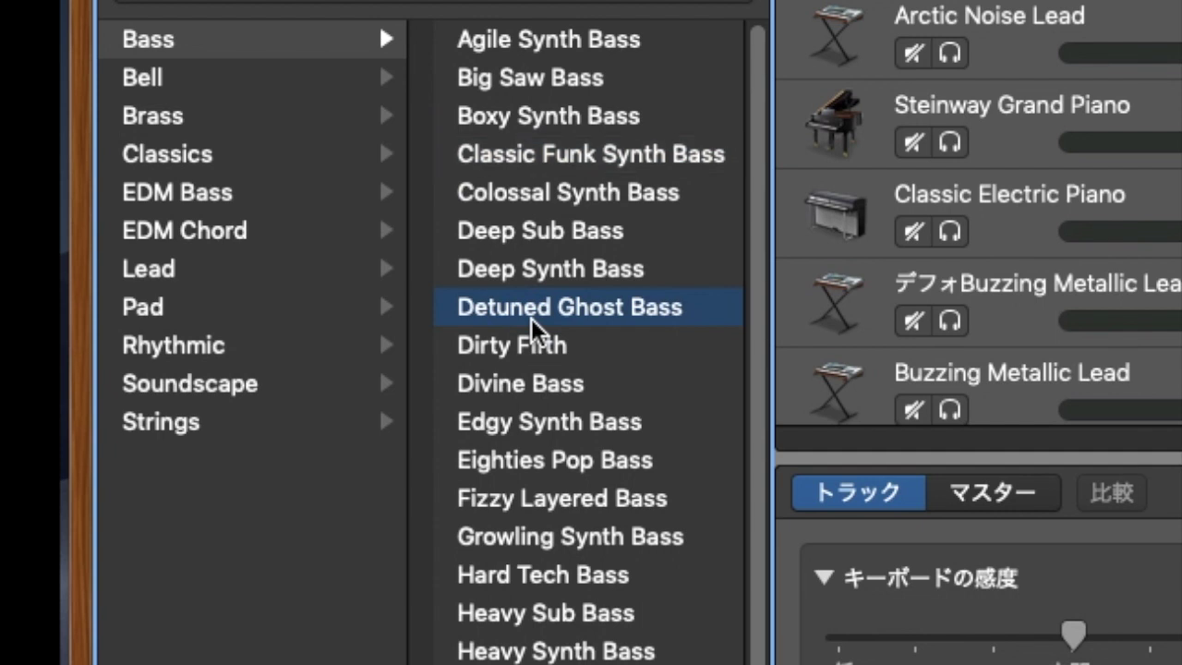
pyautogui.click(562, 384)
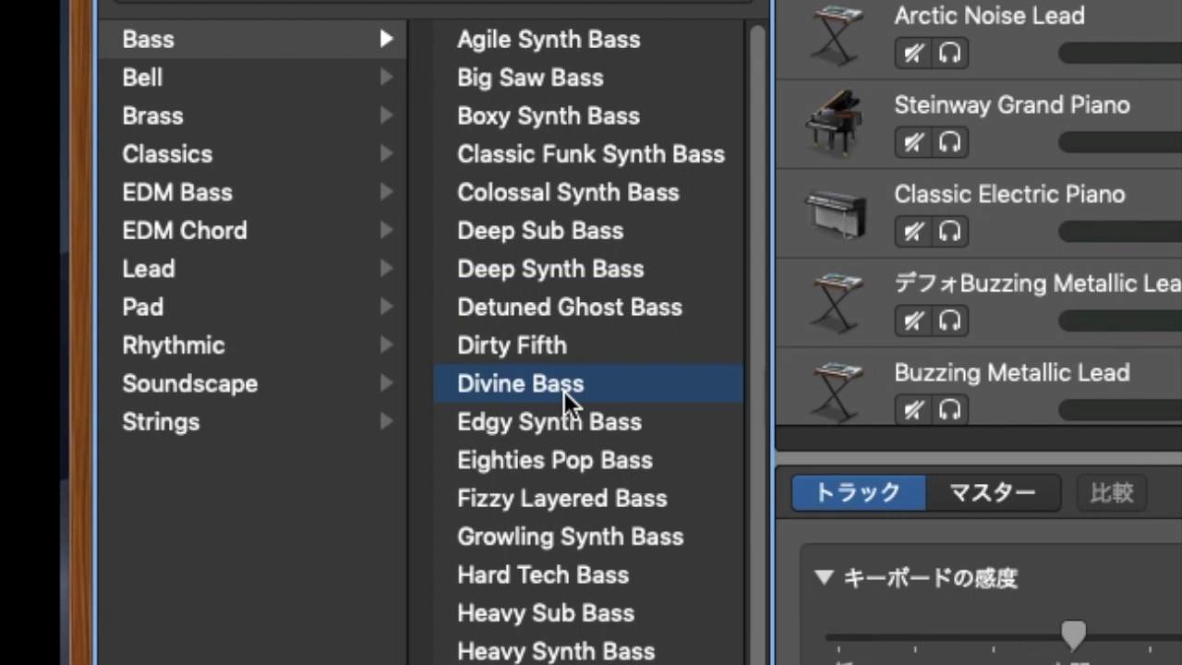
pyautogui.click(563, 463)
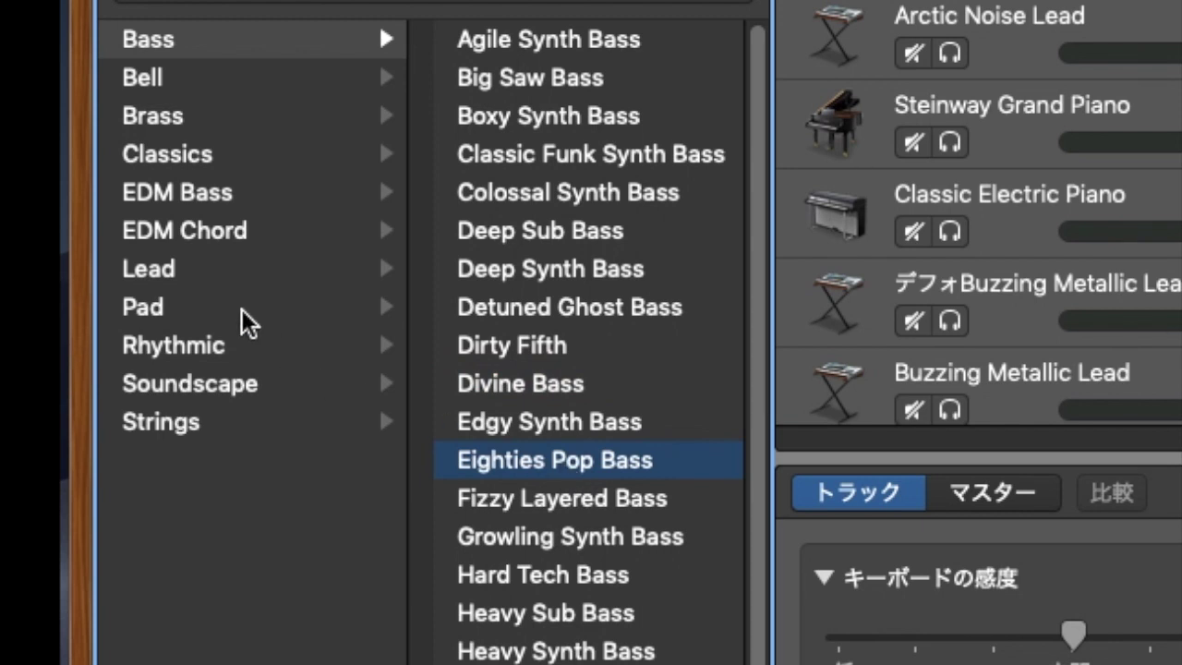
# Step: Assign the Picked Bass patch from the main Bass category to the new track
pyautogui.hscroll(-5, 238, 319)
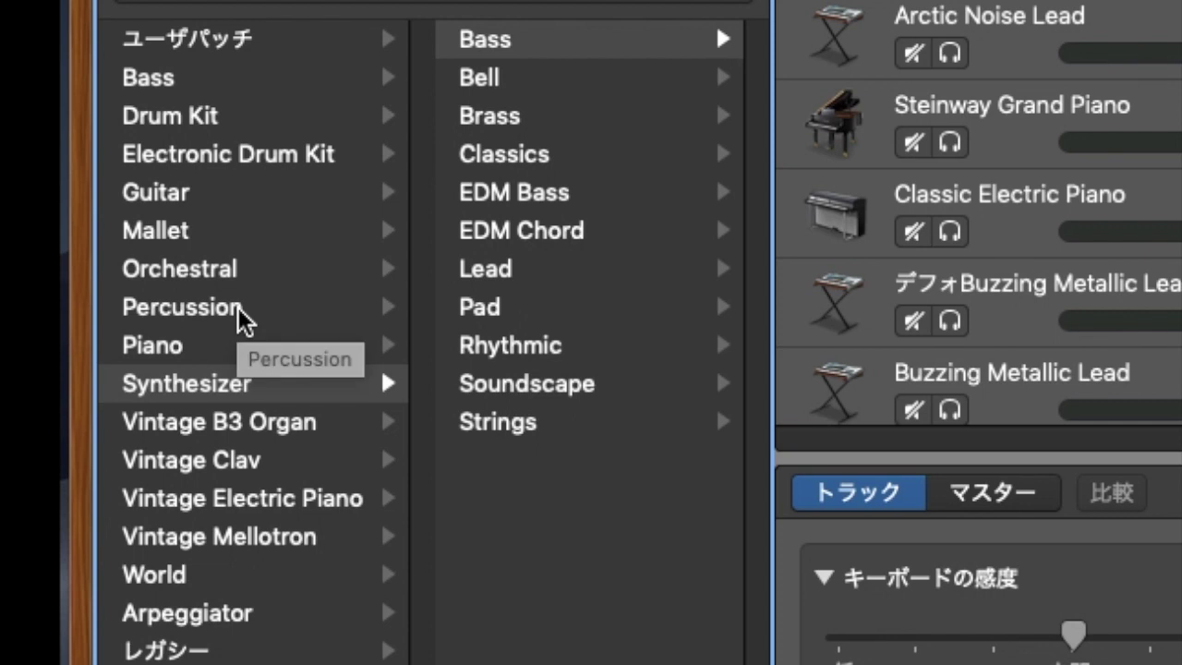
pyautogui.click(226, 382)
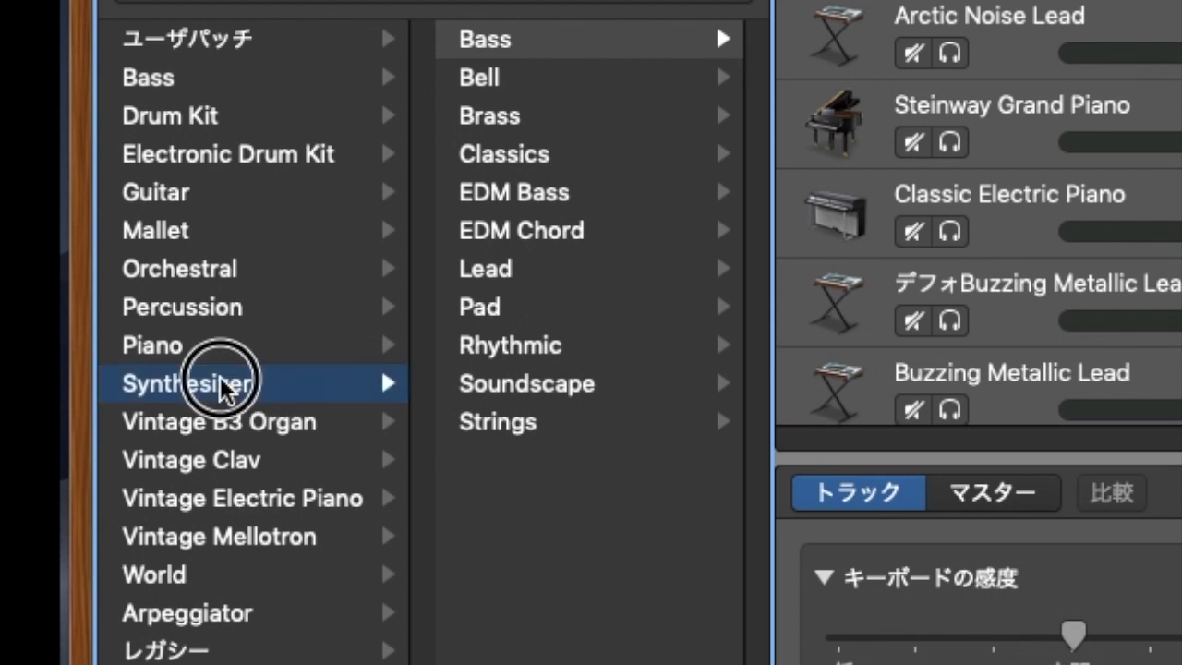
pyautogui.click(529, 48)
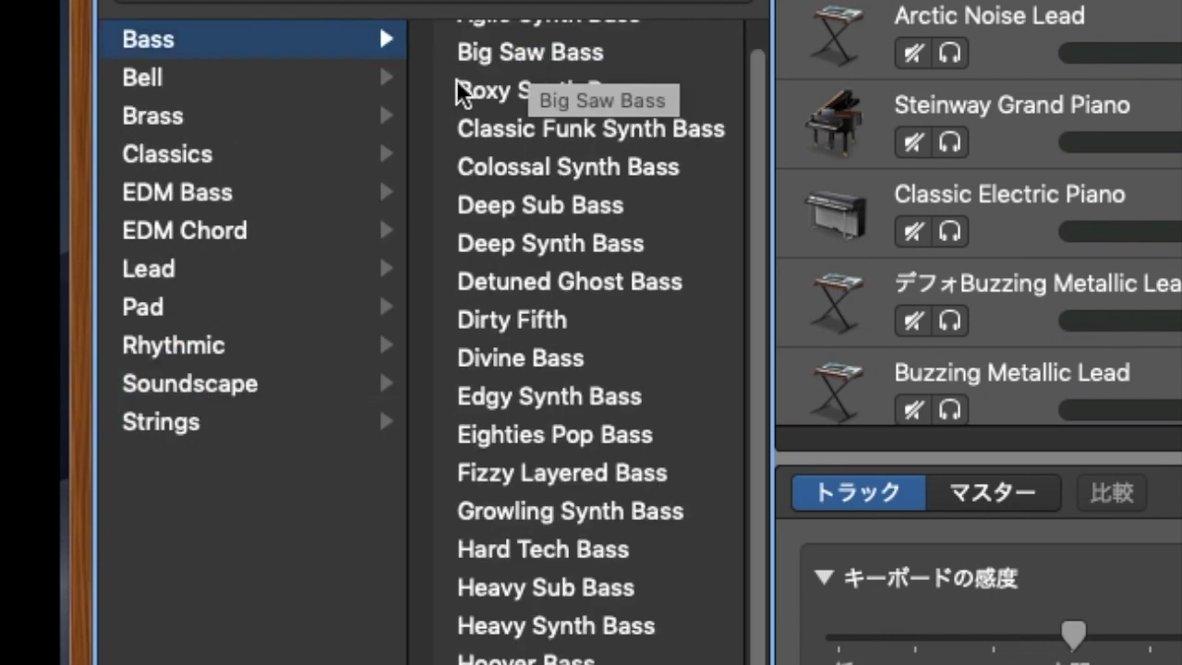
pyautogui.hscroll(-5, 323, 138)
pyautogui.click(187, 81)
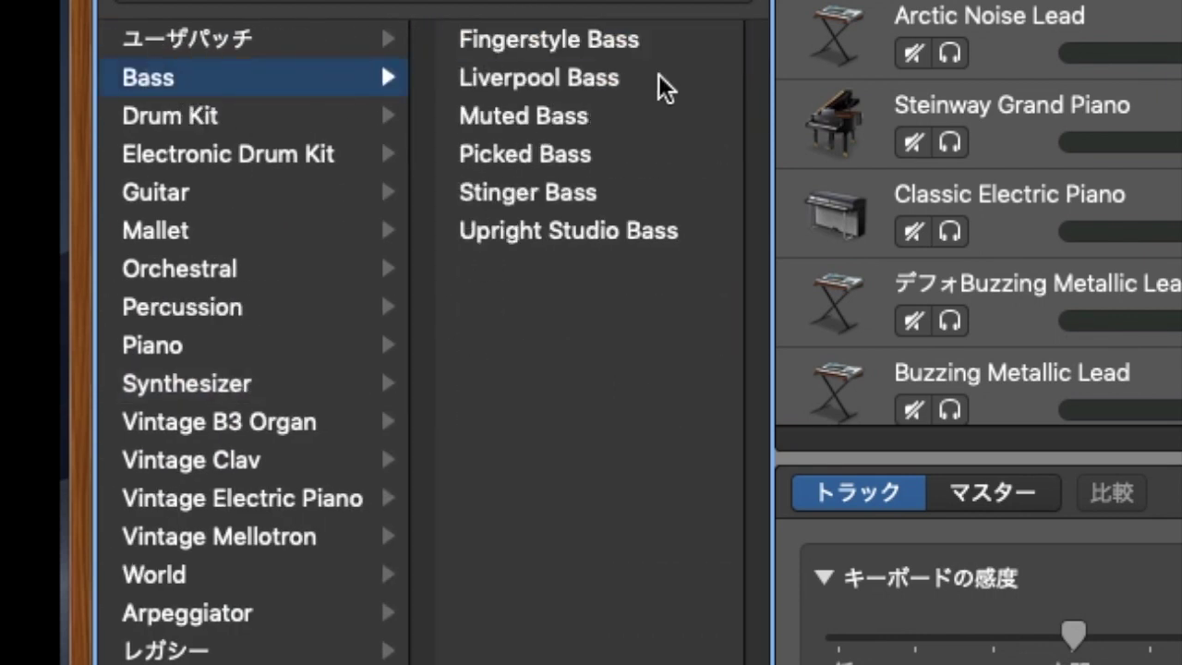
pyautogui.click(527, 143)
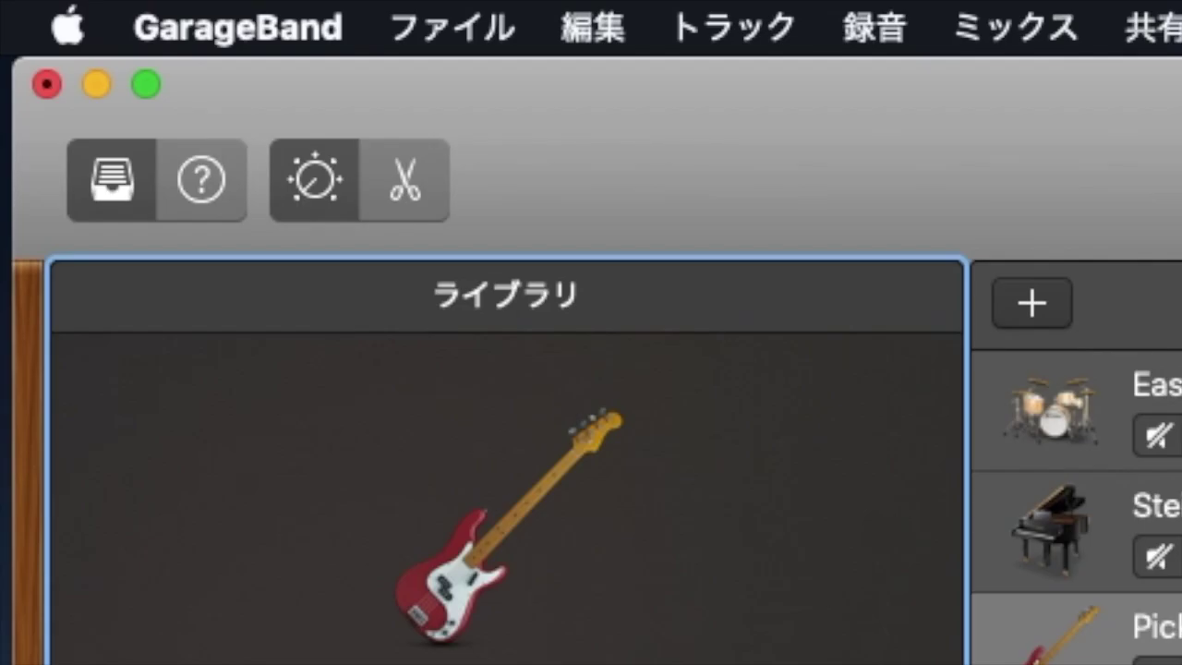
# Step: Close the Library and the Smart Controls so that only the track area remains
pyautogui.click(28, 44)
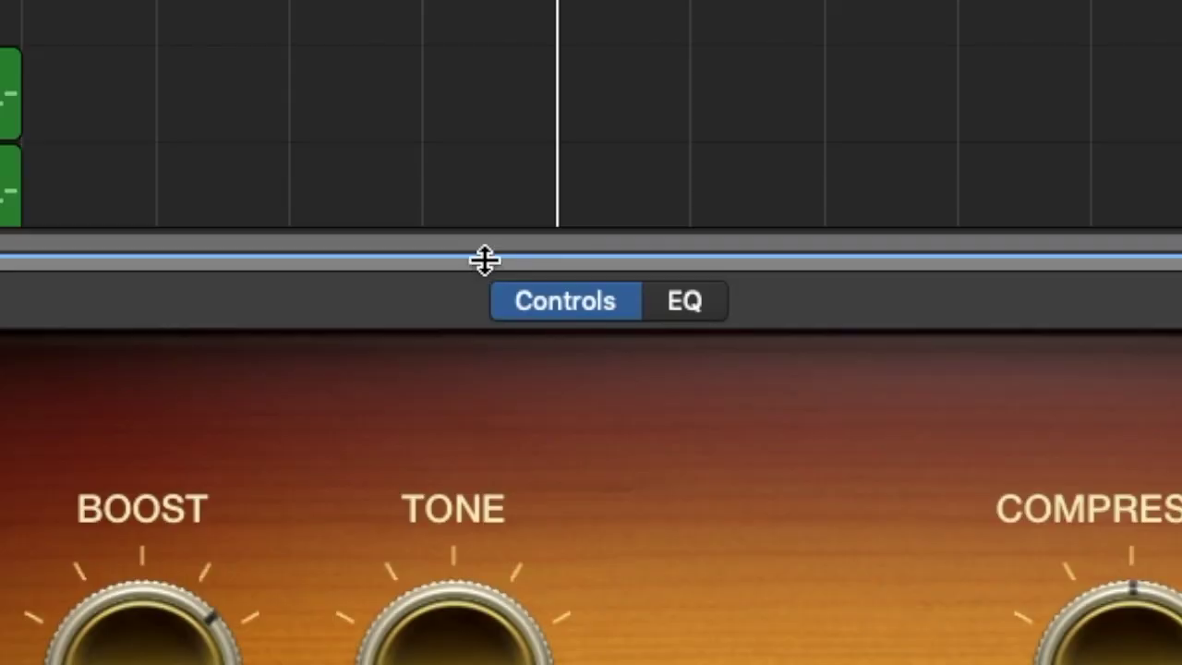
pyautogui.moveTo(554, 372); pyautogui.dragTo(551, 651)
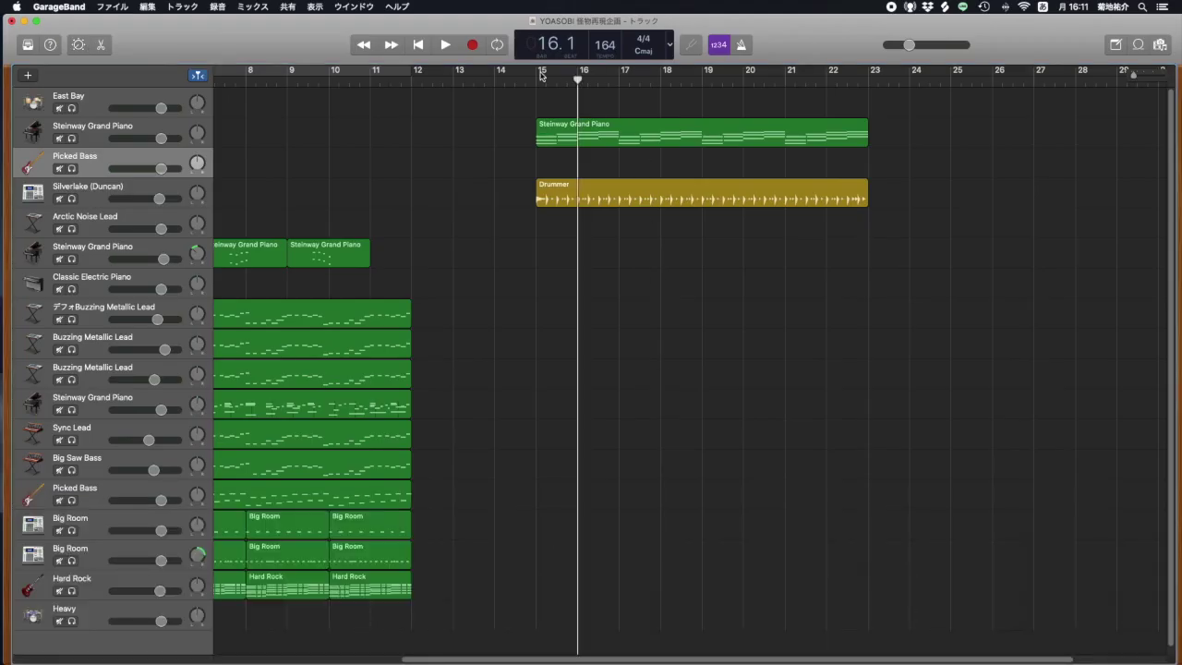
# Step: Play the song from bar 4, soloing and unsoloing the existing Picked Bass track to hear its bass line, and stop playback
pyautogui.click(537, 83)
pyautogui.hscroll(-10, 447, 218)
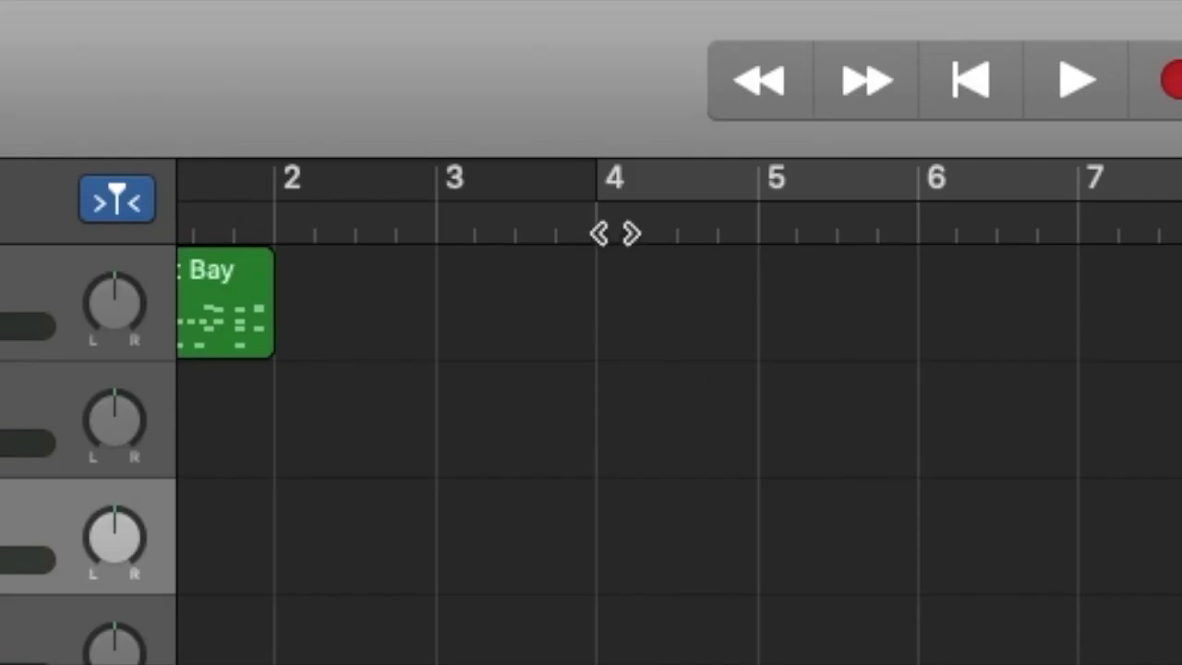
pyautogui.press('space')
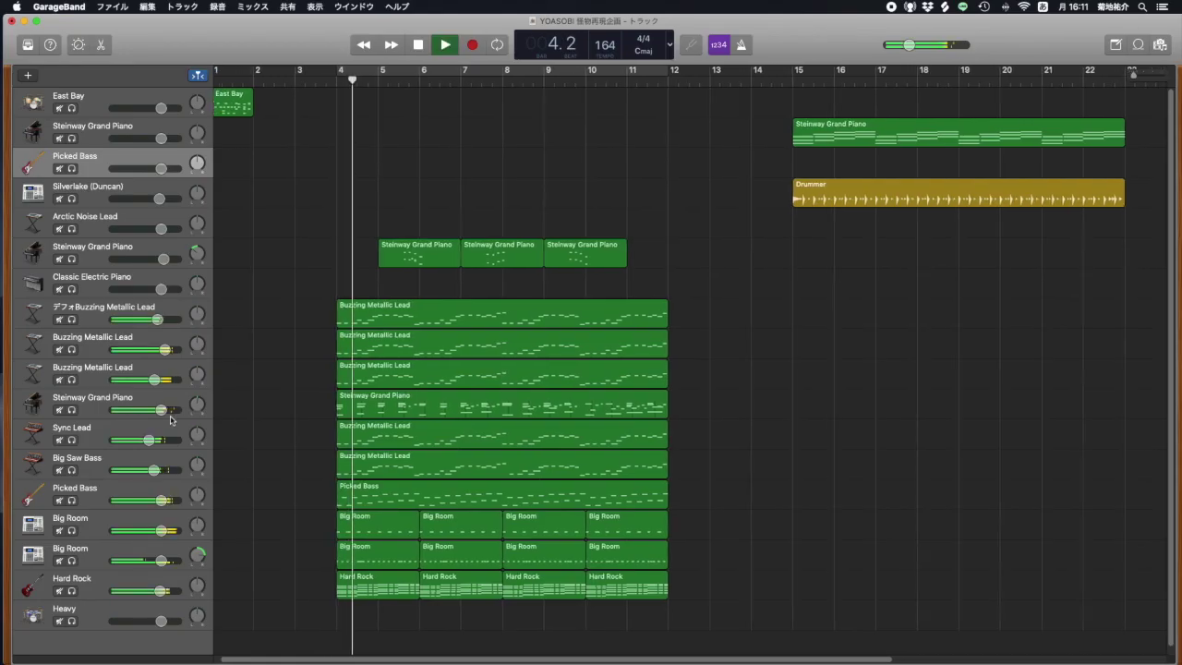
pyautogui.click(72, 500)
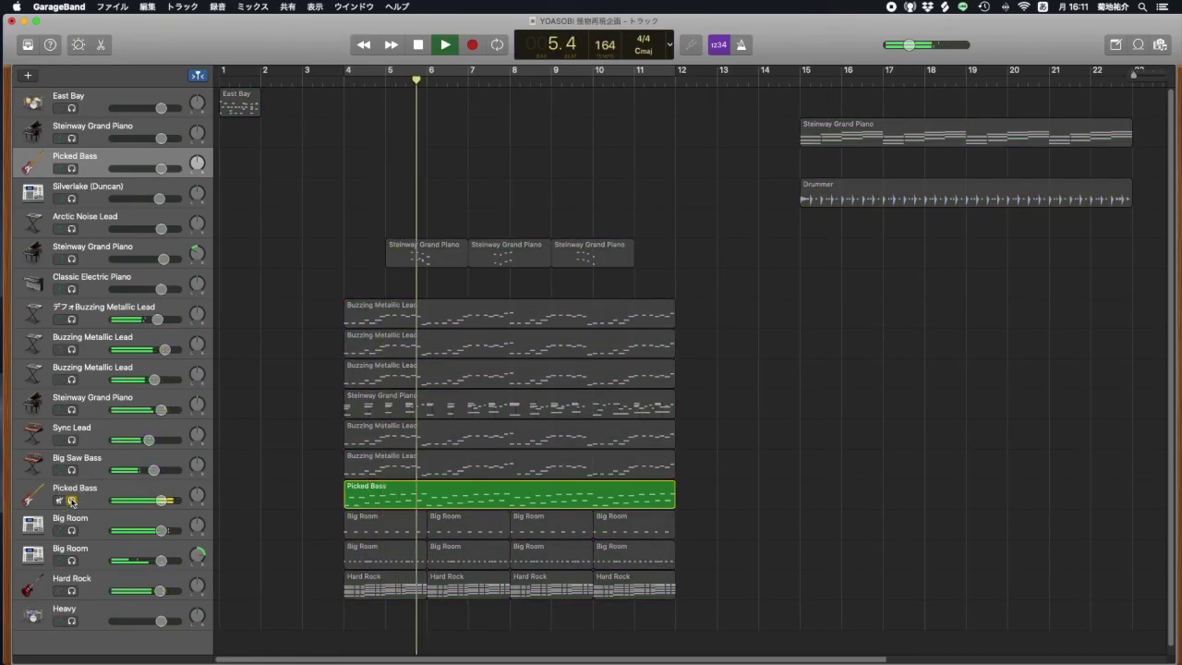
pyautogui.click(72, 500)
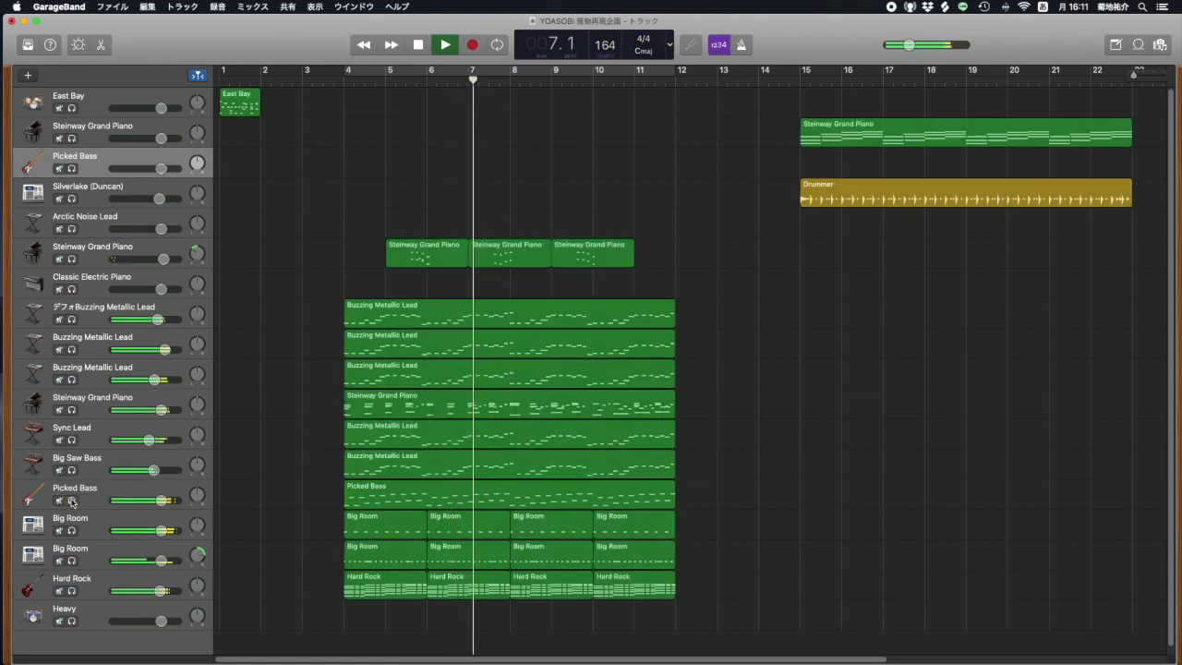
pyautogui.press('space')
pyautogui.hscroll(10, 615, 409)
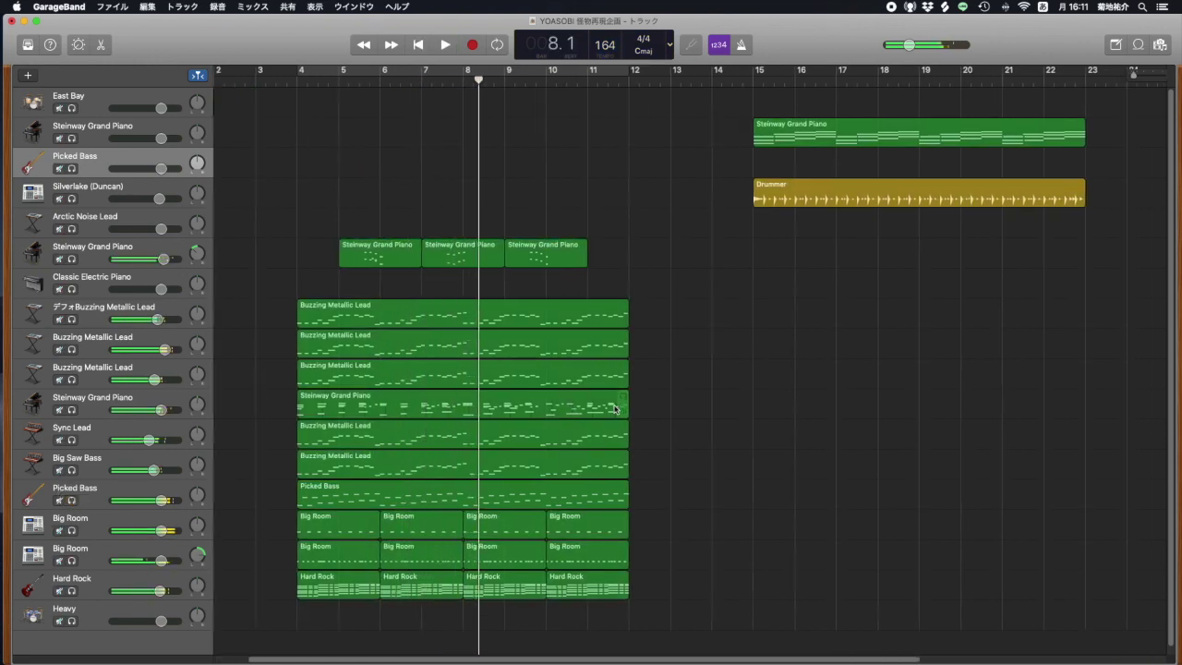
pyautogui.keyDown('super'); pyautogui.click(555, 163); pyautogui.keyUp('super')
pyautogui.hscroll(3, 555, 165)
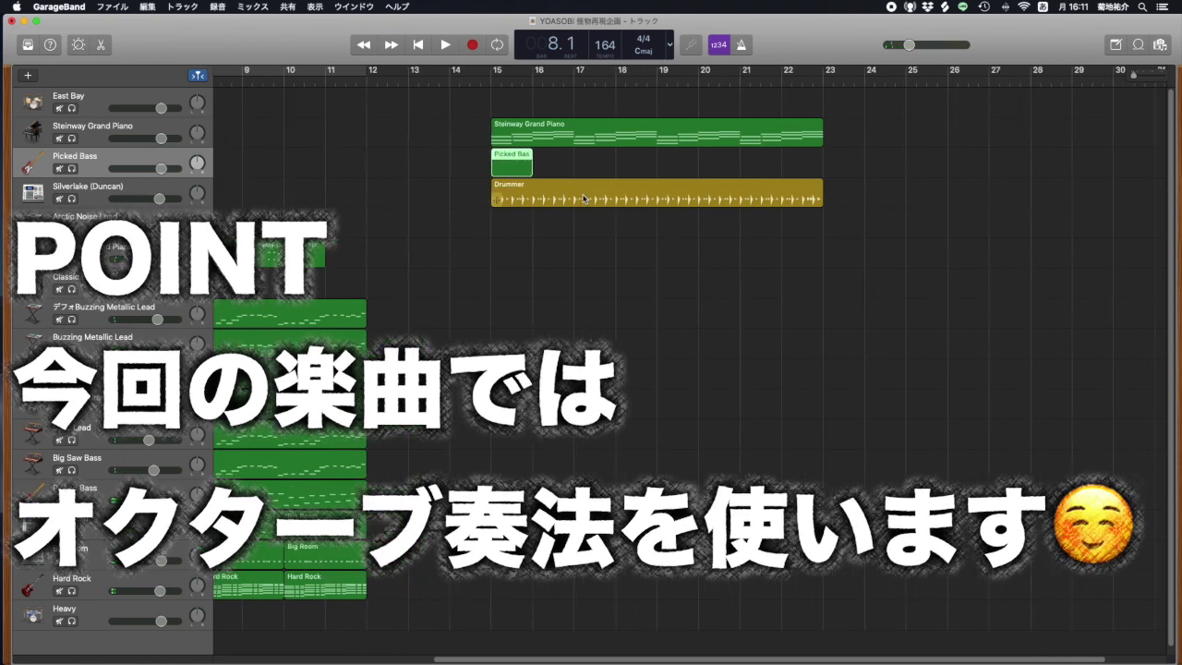
pyautogui.press('Delete')
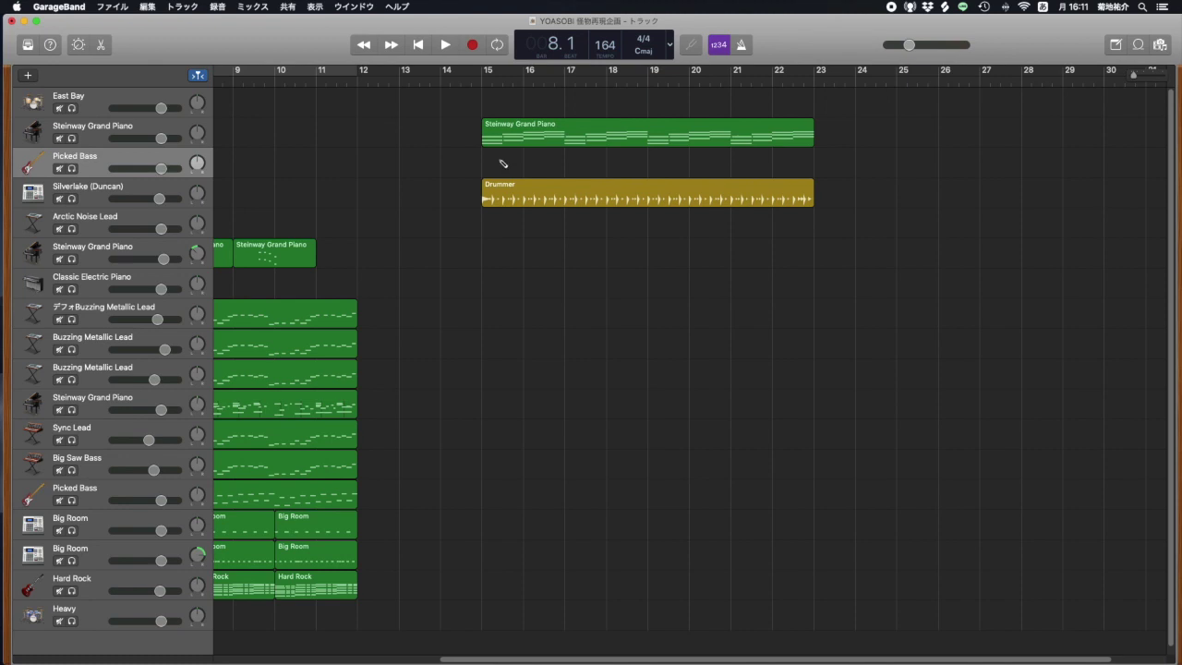
# Step: Create an empty MIDI region at bar 15 on the new Picked Bass track and extend it to two bars
pyautogui.keyDown('super'); pyautogui.click(504, 165); pyautogui.keyUp('super')
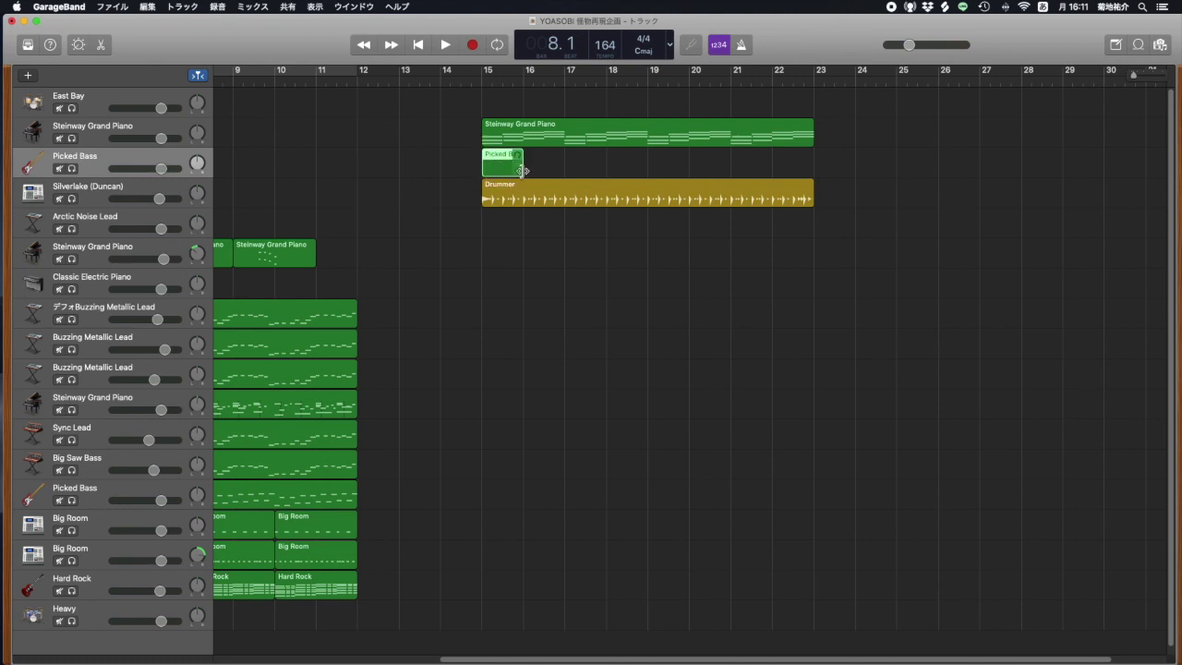
pyautogui.moveTo(522, 171); pyautogui.dragTo(563, 173)
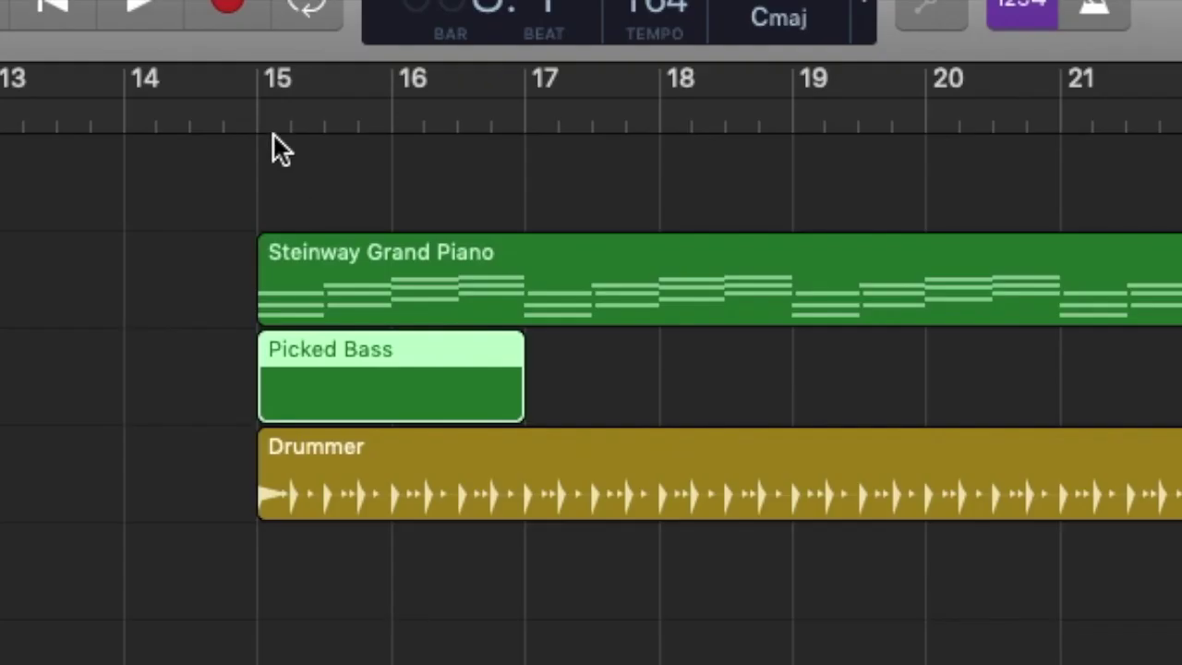
# Step: Place the playhead at bar 15 and open the new Picked Bass region in the piano roll, magnified to show its two bars
pyautogui.click(482, 79)
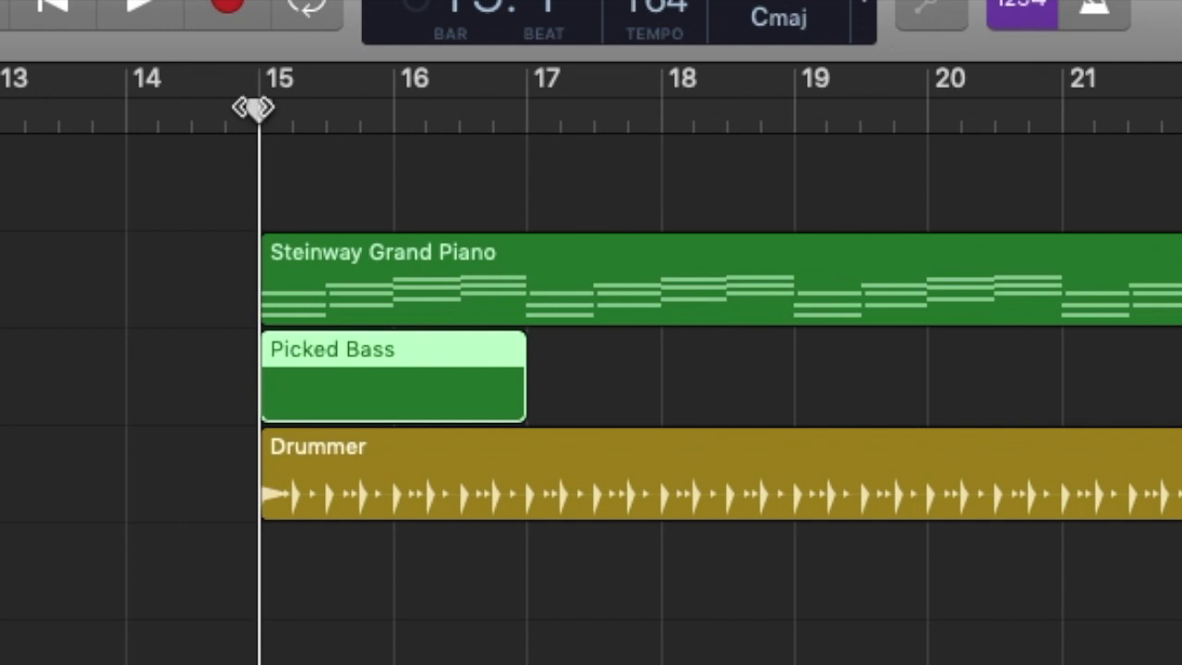
pyautogui.doubleClick(363, 364)
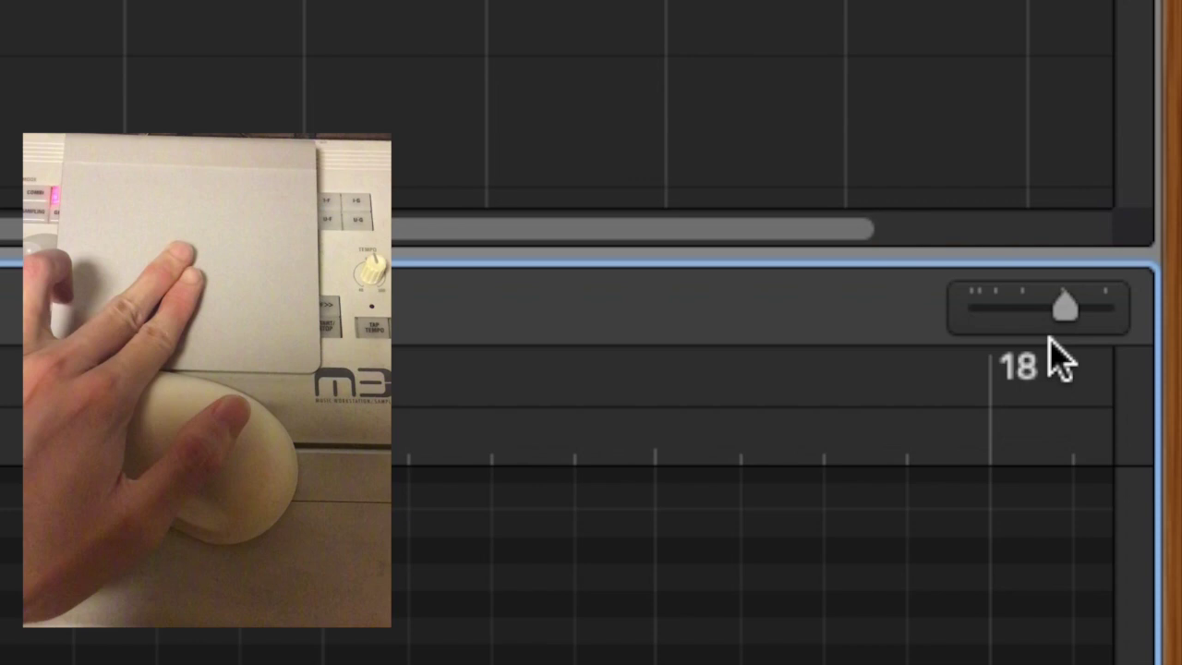
pyautogui.moveTo(1050, 339); pyautogui.dragTo(1070, 314)
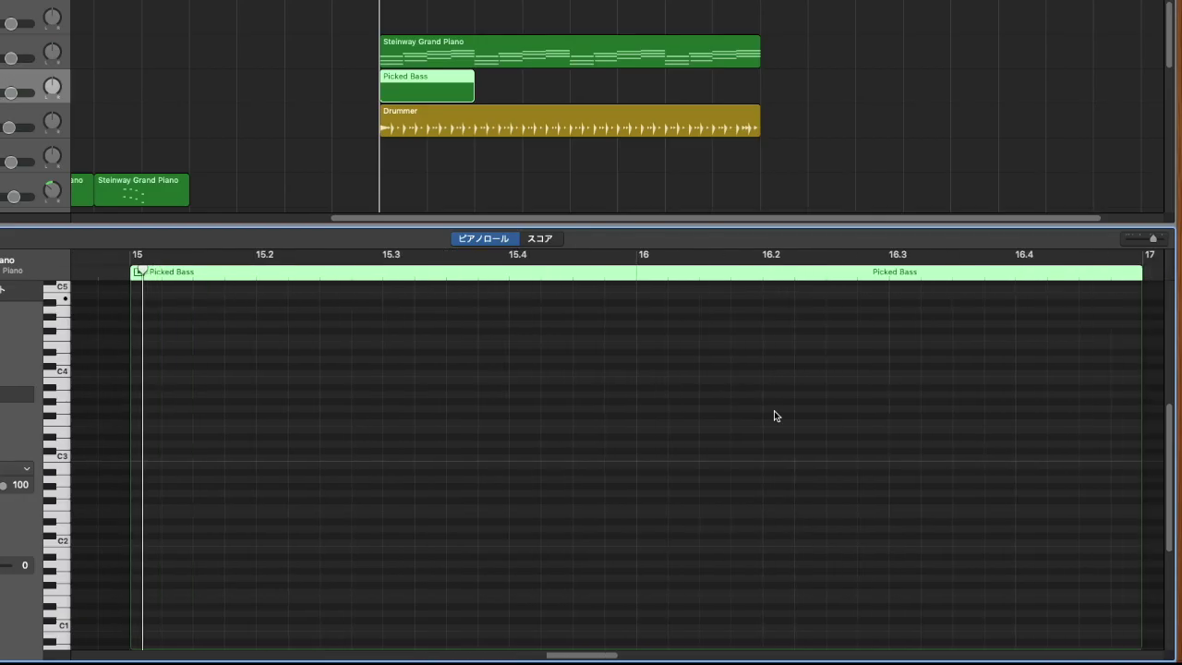
pyautogui.hscroll(-2, 776, 416)
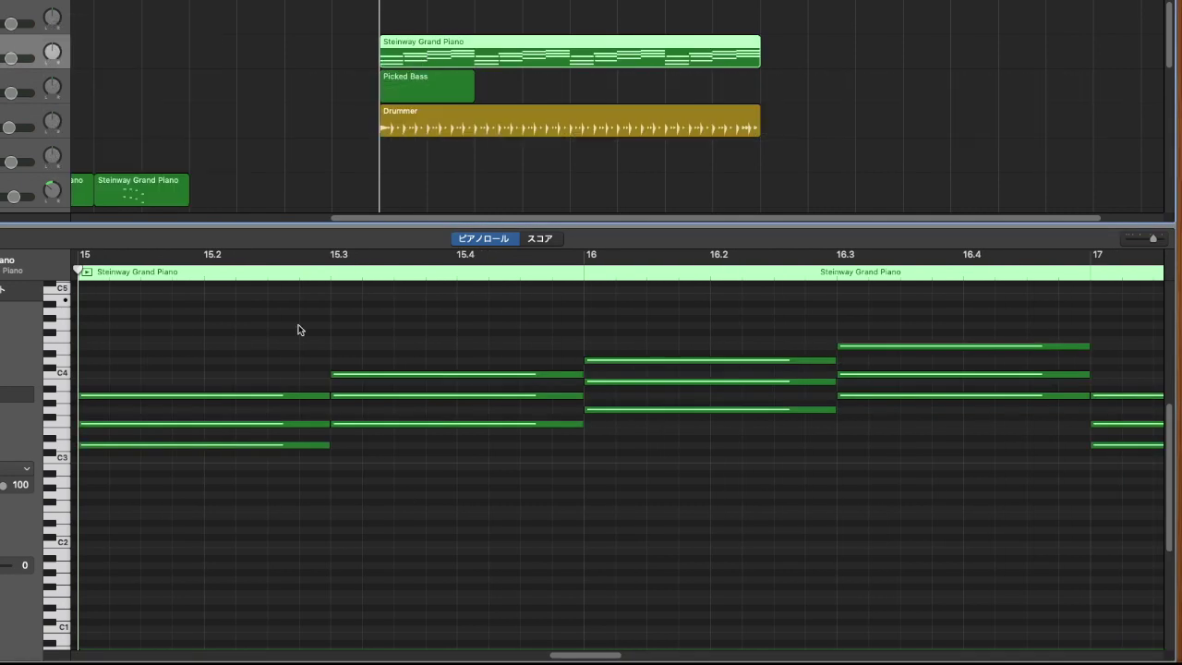
# Step: Examine the first four chords of the bar 15 Steinway Grand Piano region in the piano roll, selecting one chord at a time
pyautogui.press('super+Left')
pyautogui.press('super+Left')
pyautogui.moveTo(274, 354); pyautogui.dragTo(242, 554)
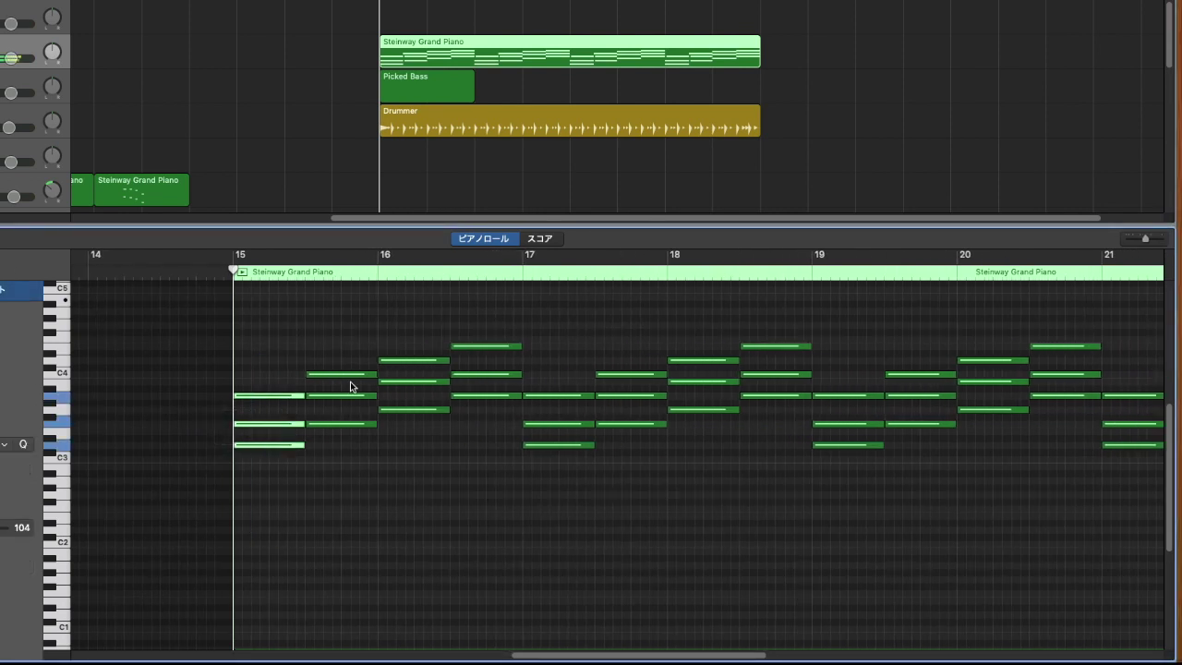
pyautogui.moveTo(336, 346); pyautogui.dragTo(359, 547)
pyautogui.moveTo(411, 314); pyautogui.dragTo(422, 499)
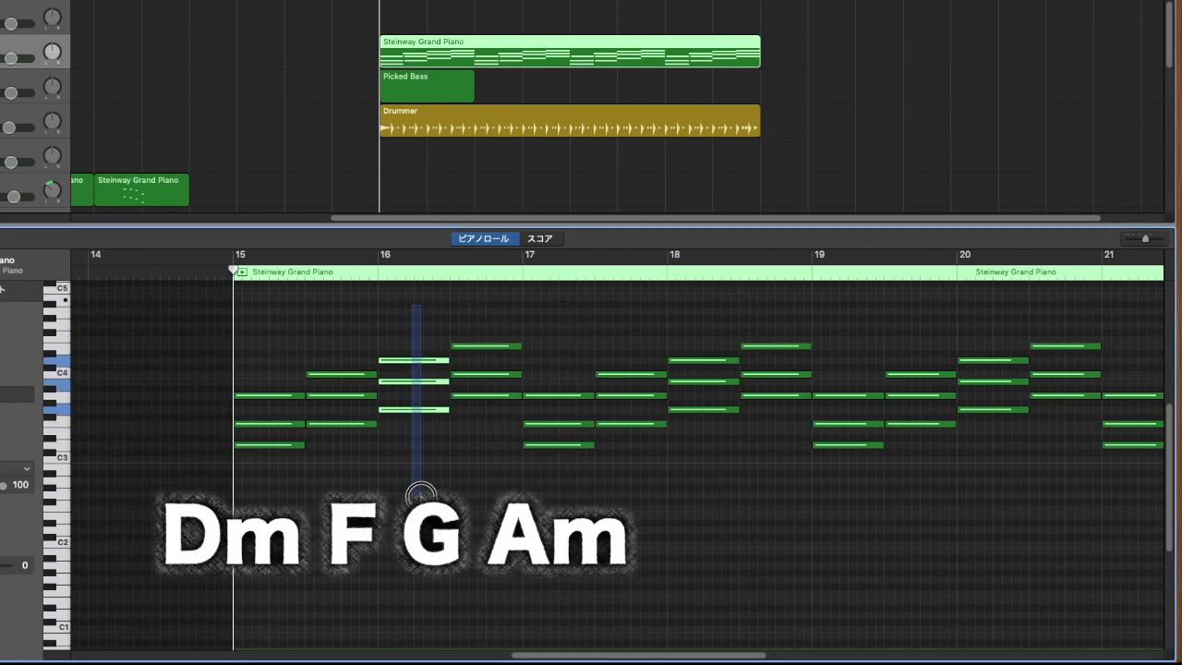
pyautogui.moveTo(473, 333); pyautogui.dragTo(474, 471)
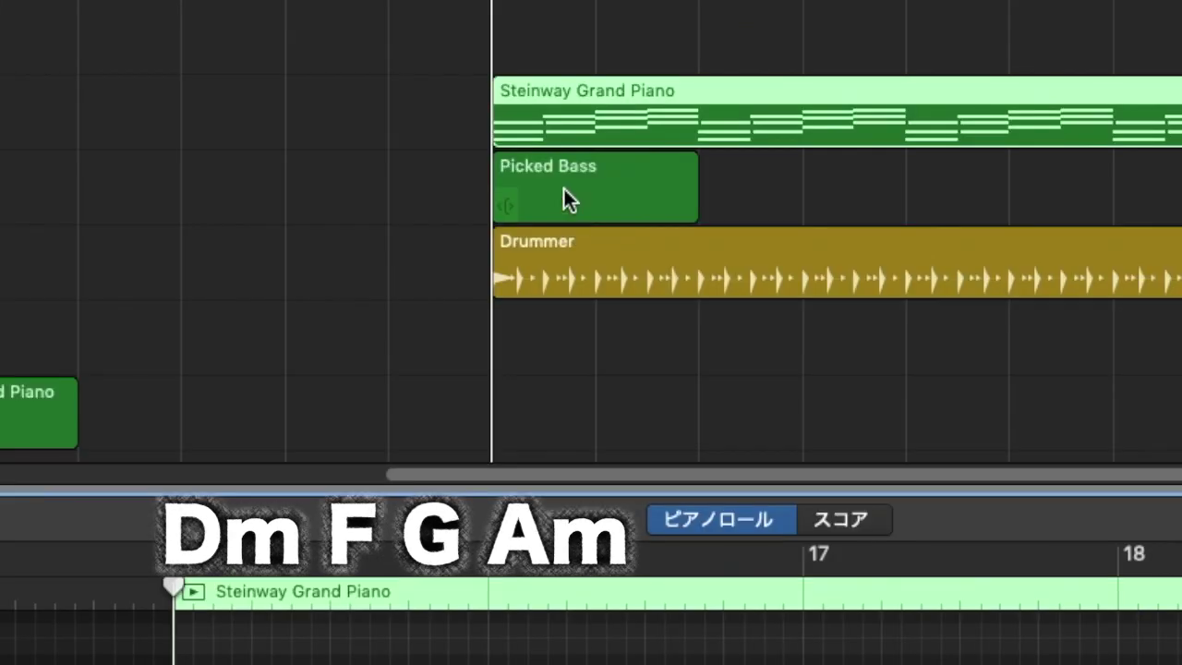
# Step: Return to the Picked Bass region's notes and draw a D2 note at the start of bar 15, shortened to an eighth note
pyautogui.click(565, 196)
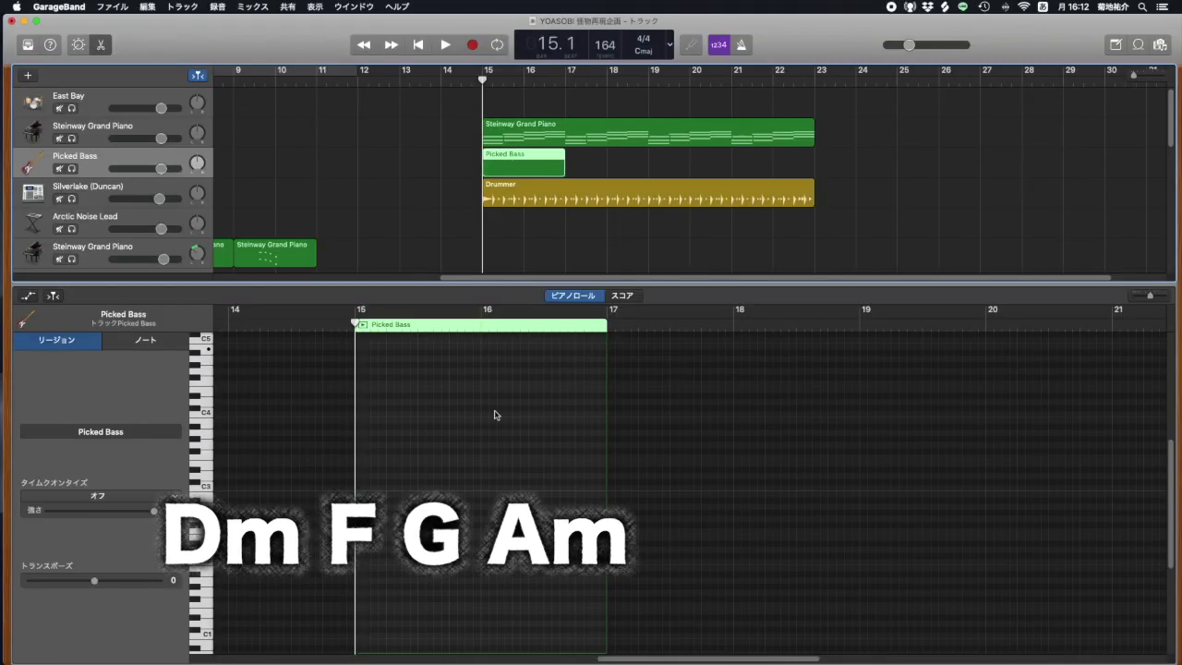
pyautogui.press('super+Right')
pyautogui.press('super+Right')
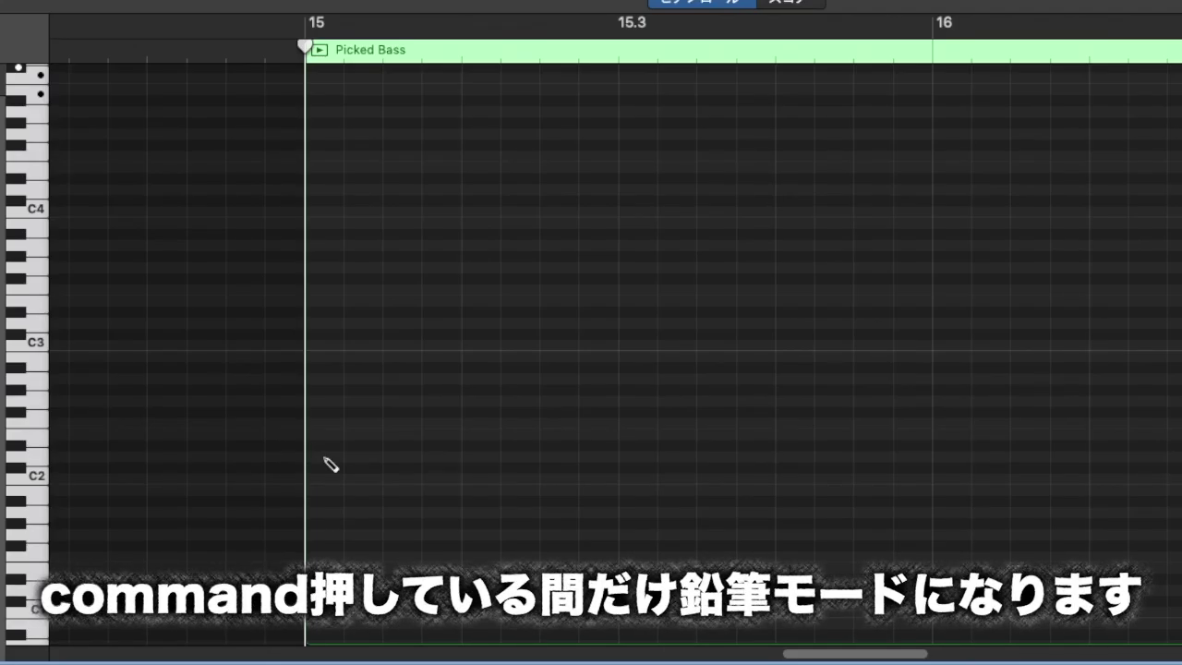
pyautogui.keyDown('super'); pyautogui.click(325, 458); pyautogui.keyUp('super')
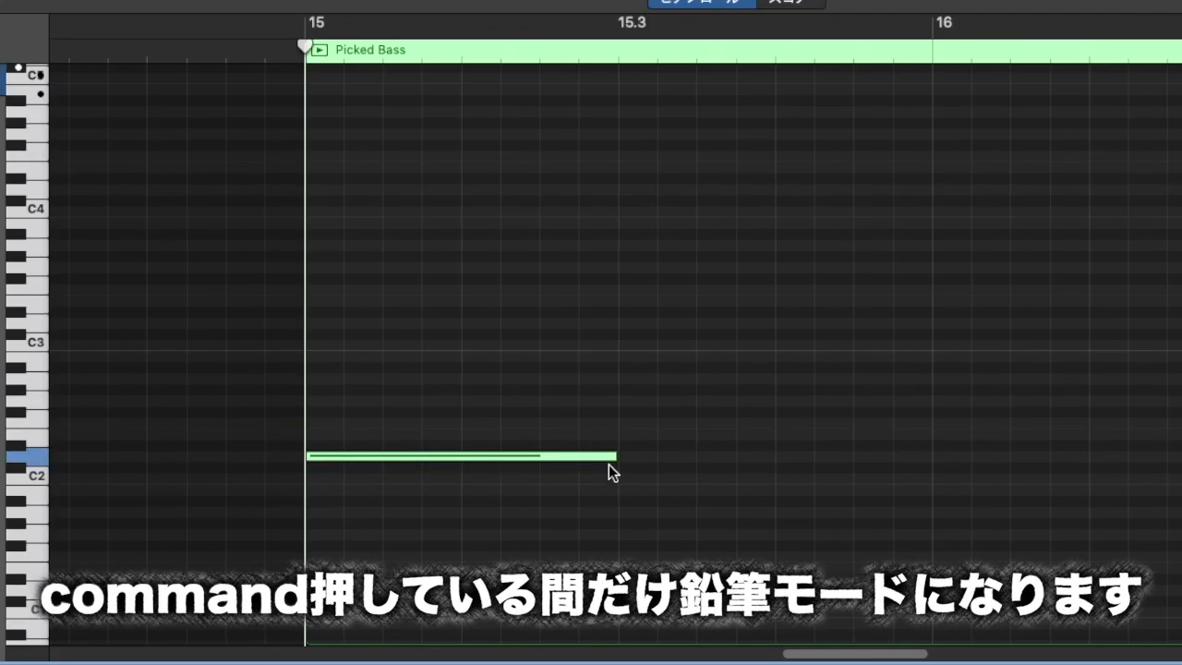
pyautogui.moveTo(614, 457); pyautogui.dragTo(373, 474)
pyautogui.click(348, 489)
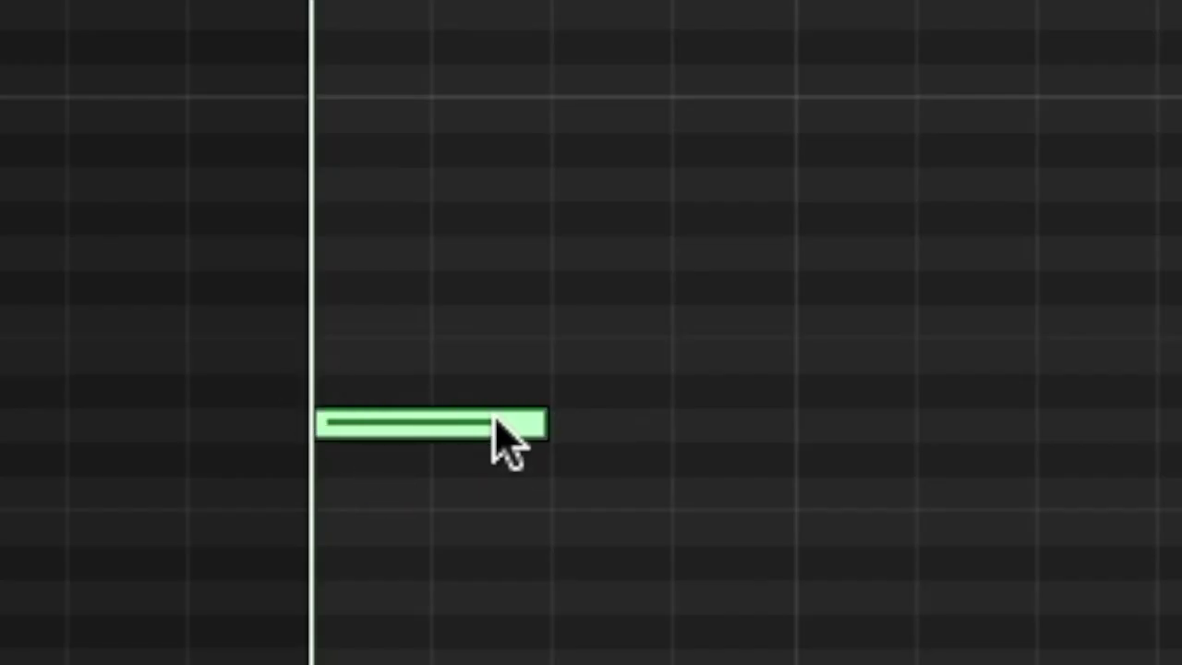
pyautogui.moveTo(519, 418)
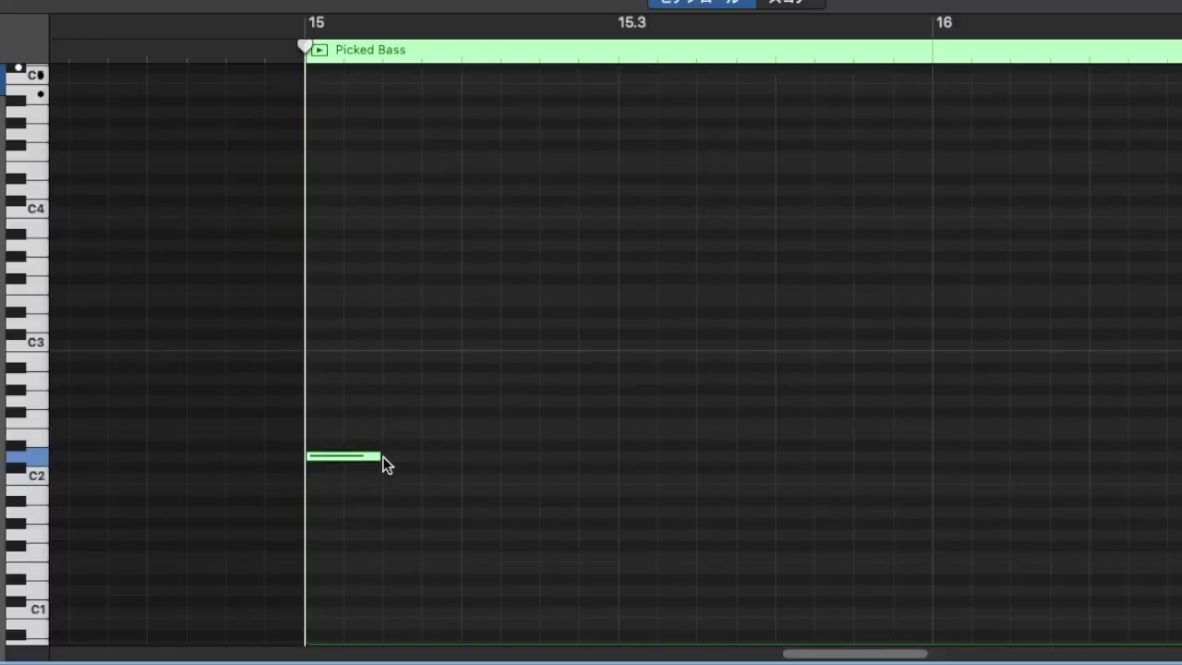
# Step: Try building an octave pattern from individually placed D2 and D3 eighth notes, and delete them all except the first D2
pyautogui.keyDown('super'); pyautogui.click(392, 456); pyautogui.keyUp('super')
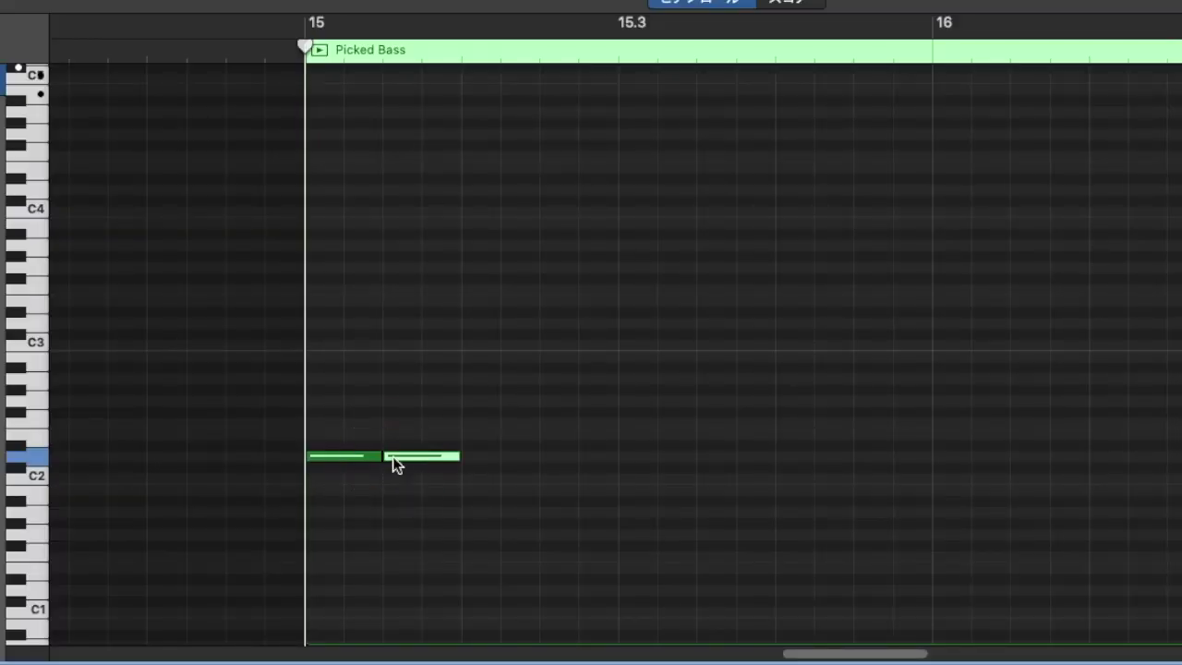
pyautogui.moveTo(403, 456); pyautogui.dragTo(399, 330)
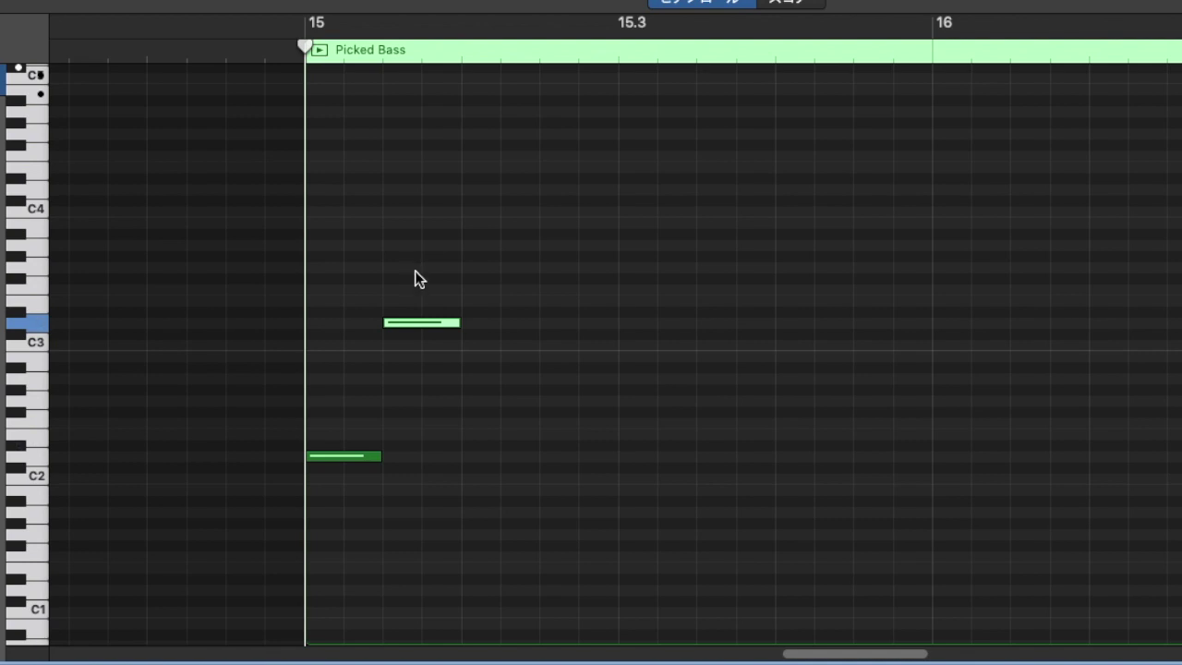
pyautogui.press('Delete')
pyautogui.click(398, 324)
pyautogui.click(473, 455)
pyautogui.click(553, 323)
pyautogui.moveTo(505, 293); pyautogui.dragTo(594, 520)
pyautogui.press('Delete')
pyautogui.click(417, 322)
pyautogui.press('Delete')
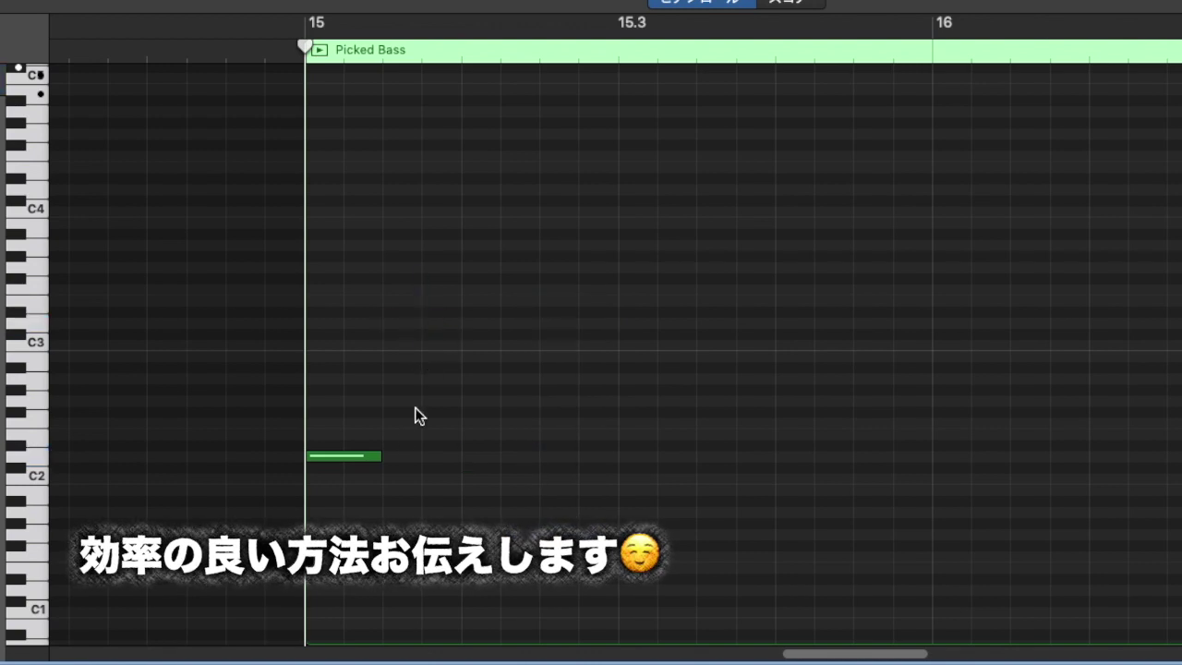
# Step: Draw a second D2 eighth note directly after the first and select it
pyautogui.click(400, 456)
pyautogui.moveTo(398, 419); pyautogui.dragTo(445, 522)
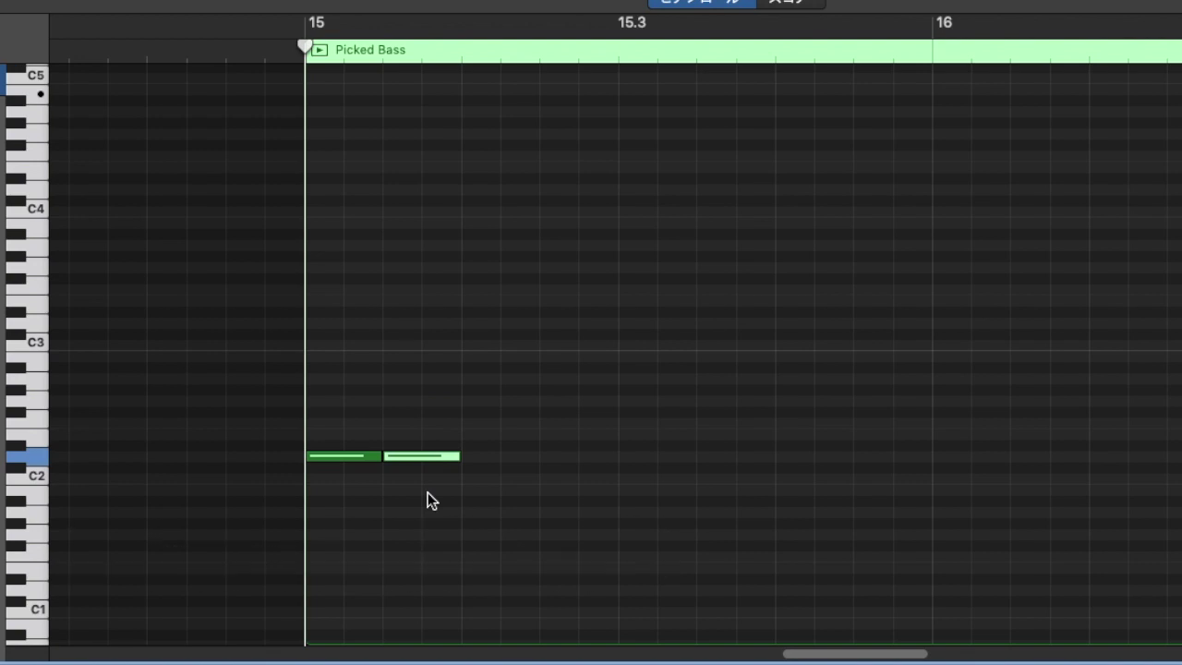
# Step: Try transposing the second note up and down by whole octaves, and return it to D2
pyautogui.hotkey('alt', 'shift', 'Up')
pyautogui.hotkey('alt', 'shift', 'Down')
pyautogui.hotkey('alt', 'shift', 'Up')
pyautogui.hotkey('alt', 'shift', 'Down')
pyautogui.hotkey('alt', 'shift', 'Down')
pyautogui.hotkey('alt', 'shift', 'Up')
pyautogui.hotkey('alt', 'shift', 'Up')
pyautogui.hotkey('alt', 'shift', 'Down')
pyautogui.hotkey('alt', 'shift', 'Up')
pyautogui.hotkey('alt', 'shift', 'Down')
pyautogui.hotkey('alt', 'shift', 'Up')
pyautogui.hotkey('alt', 'shift', 'Down')
pyautogui.hotkey('alt', 'shift', 'Up')
pyautogui.hotkey('alt', 'shift', 'Up')
pyautogui.hotkey('alt', 'shift', 'Down')
pyautogui.hotkey('alt', 'shift', 'Down')
pyautogui.hotkey('alt', 'shift', 'Down')
pyautogui.hotkey('alt', 'shift', 'Up')
pyautogui.hotkey('alt', 'shift', 'Up')
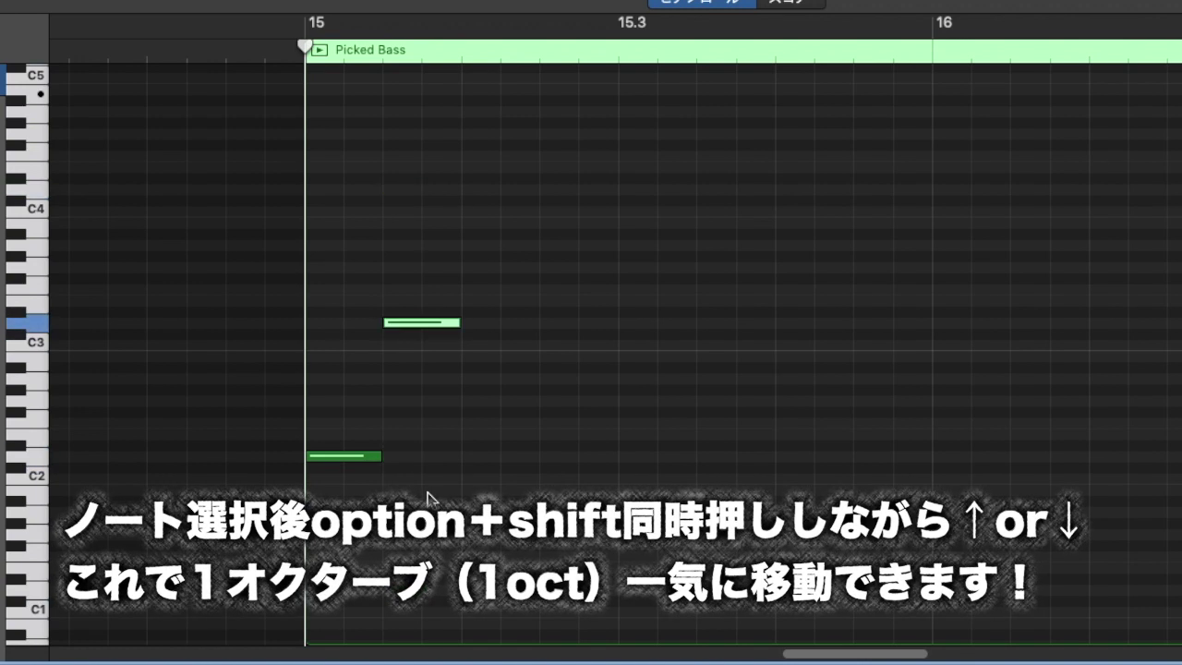
pyautogui.hotkey('alt', 'shift', 'Down')
# Step: Try transposing the second note up and down in semitone steps, bringing it back to D2
pyautogui.hotkey('alt', 'Up')
pyautogui.hotkey('alt', 'Up')
pyautogui.hotkey('alt', 'Up')
pyautogui.hotkey('alt', 'Up')
pyautogui.hotkey('alt', 'Up')
pyautogui.hotkey('alt', 'Down')
pyautogui.hotkey('alt', 'Down')
pyautogui.hotkey('alt', 'Down')
pyautogui.hotkey('alt', 'Down')
pyautogui.hotkey('alt', 'Down')
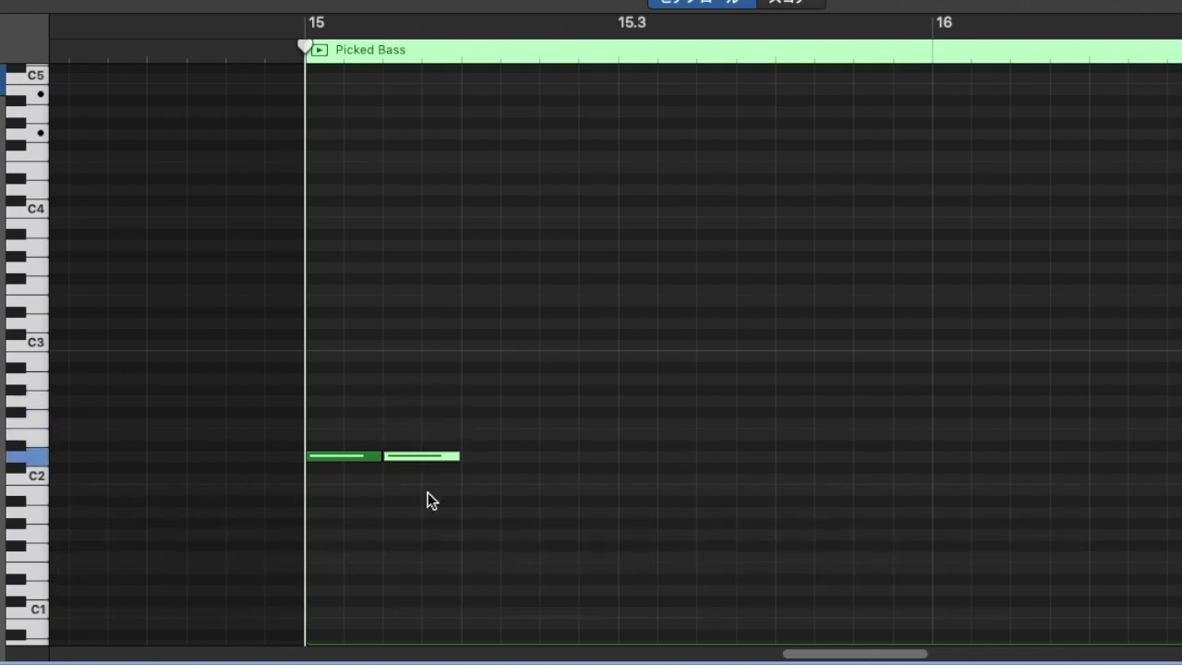
pyautogui.hotkey('alt', 'Up')
pyautogui.hotkey('alt', 'Up')
pyautogui.hotkey('alt', 'Up')
pyautogui.hotkey('alt', 'Up')
pyautogui.hotkey('alt', 'Down')
pyautogui.hotkey('alt', 'Down')
pyautogui.hotkey('alt', 'Down')
pyautogui.hotkey('alt', 'Down')
pyautogui.hotkey('alt', 'Up')
pyautogui.hotkey('alt', 'Up')
pyautogui.hotkey('alt', 'Up')
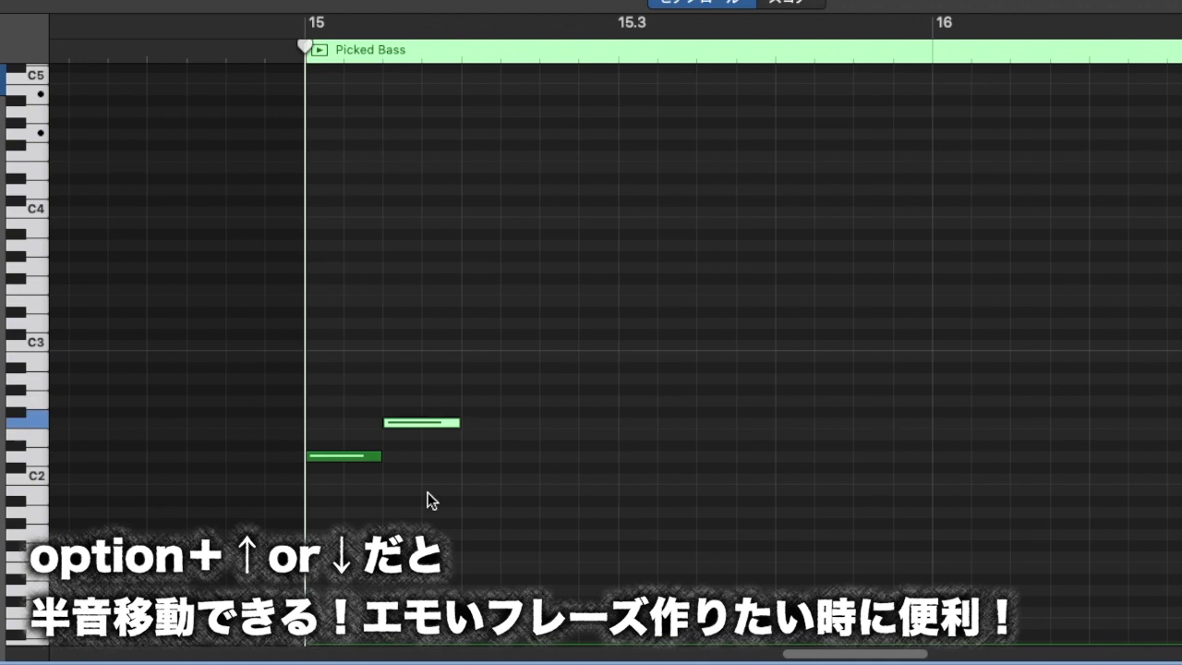
pyautogui.hotkey('alt', 'Up')
pyautogui.hotkey('alt', 'Up')
pyautogui.hotkey('alt', 'Up')
pyautogui.hotkey('alt', 'Up')
pyautogui.hotkey('alt', 'Up')
pyautogui.hotkey('alt', 'Up')
pyautogui.hotkey('alt', 'Down')
pyautogui.hotkey('alt', 'Down')
pyautogui.hotkey('alt', 'Down')
pyautogui.hotkey('alt', 'Down')
pyautogui.hotkey('alt', 'Down')
pyautogui.hotkey('alt', 'Down')
pyautogui.hotkey('alt', 'Down')
pyautogui.hotkey('alt', 'Down')
pyautogui.hotkey('alt', 'Down')
# Step: Shift the second note repeatedly by octaves above and below D2, leaving it at D1
pyautogui.hotkey('alt', 'shift', 'Up')
pyautogui.hotkey('alt', 'shift', 'Up')
pyautogui.hotkey('alt', 'shift', 'Down')
pyautogui.hotkey('alt', 'shift', 'Down')
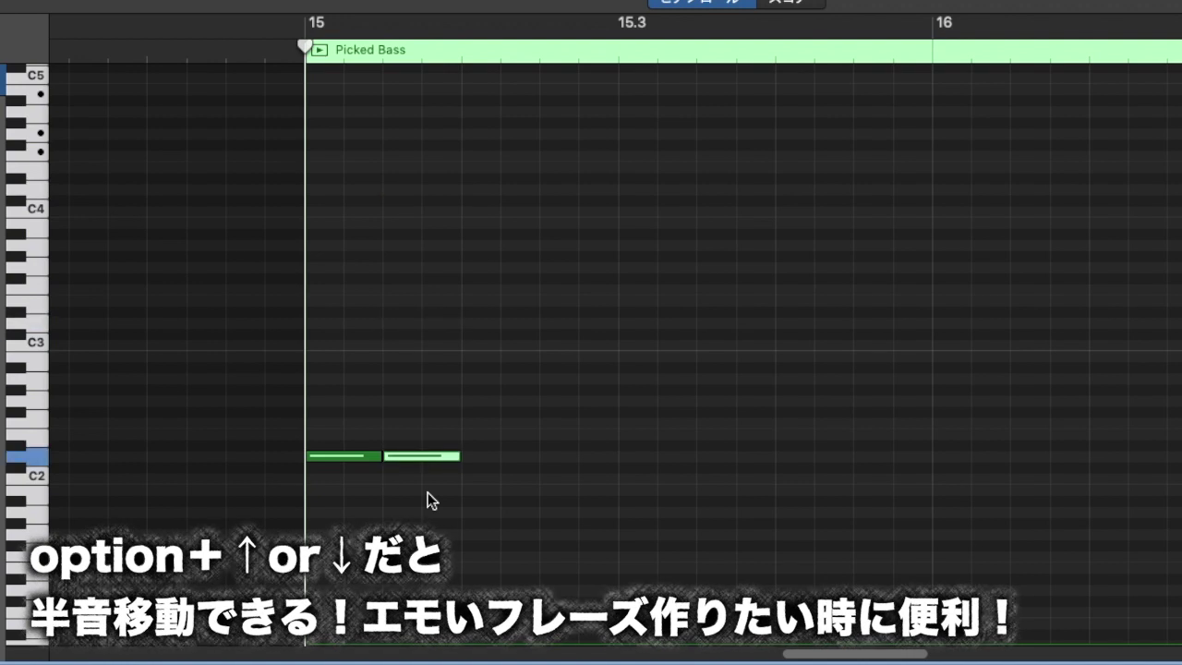
pyautogui.hotkey('alt', 'shift', 'Down')
pyautogui.hotkey('alt', 'shift', 'Up')
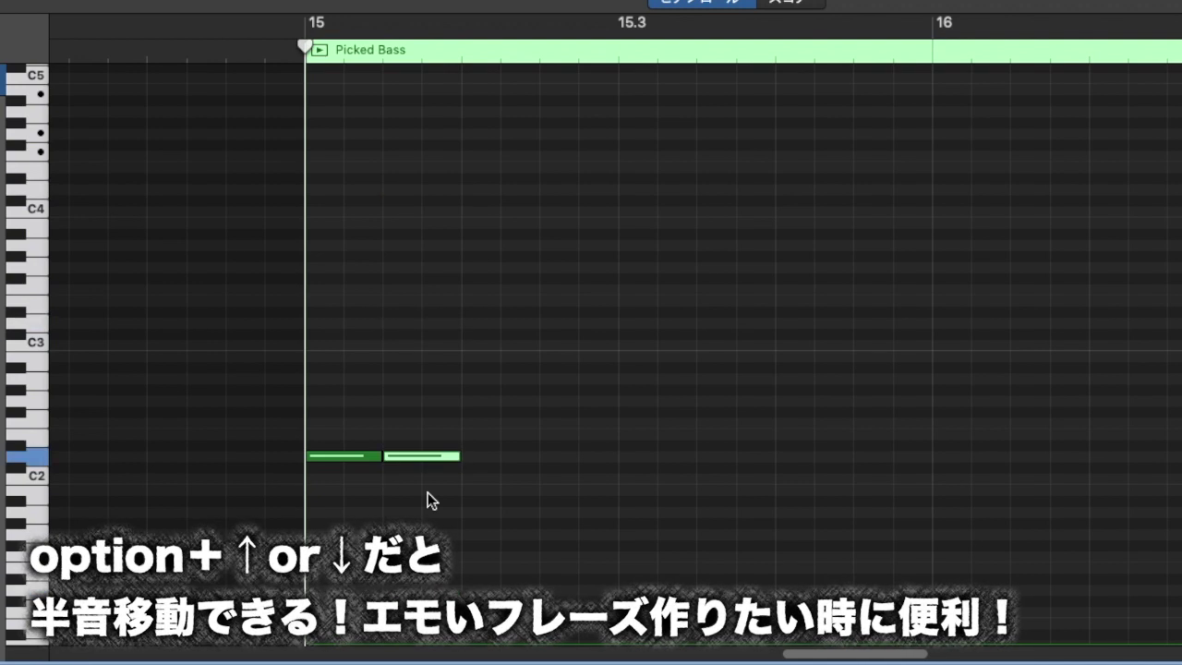
pyautogui.hotkey('alt', 'shift', 'Down')
pyautogui.hotkey('alt', 'shift', 'Up')
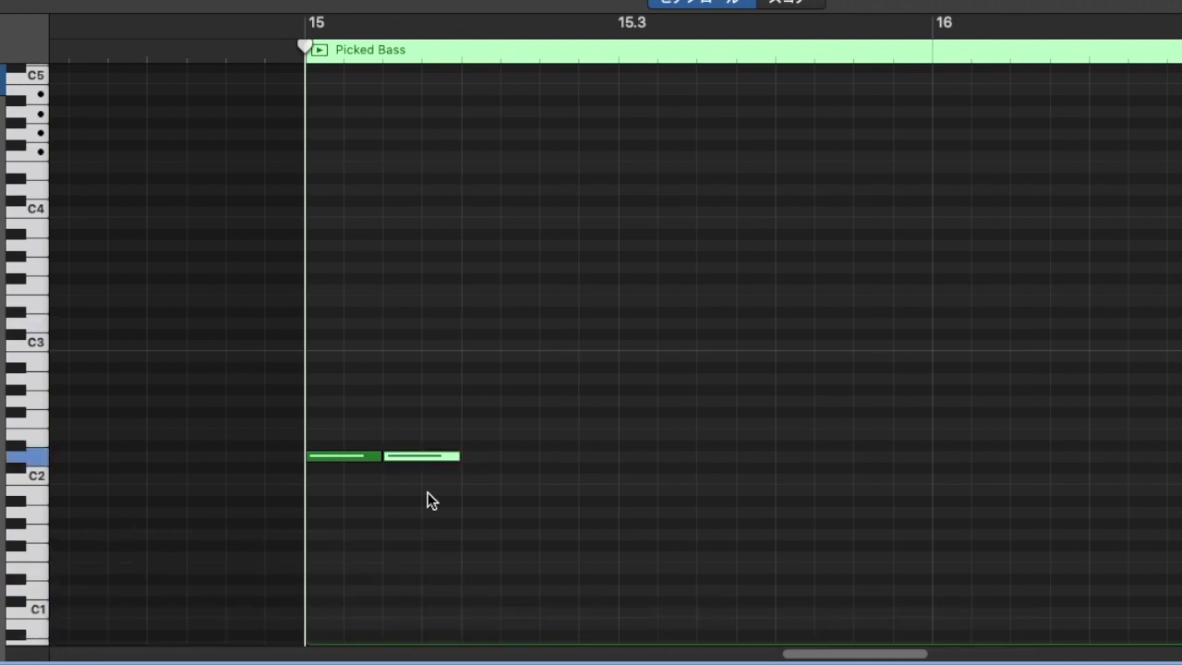
pyautogui.hotkey('alt', 'shift', 'Down')
pyautogui.hotkey('alt', 'shift', 'Up')
pyautogui.hotkey('alt', 'shift', 'Down')
pyautogui.hotkey('alt', 'shift', 'Up')
pyautogui.hotkey('alt', 'shift', 'Down')
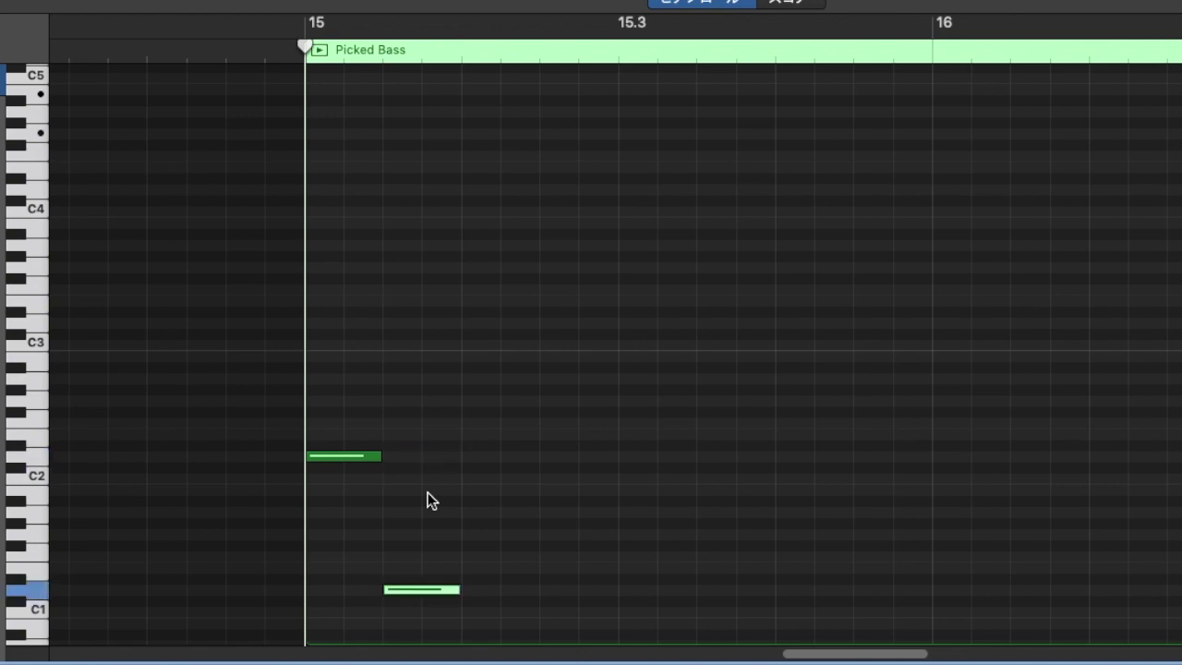
# Step: Audition the E1 key on the piano roll keyboard and move the second note from D1 back up to D2
pyautogui.scroll(-2, 427, 492)
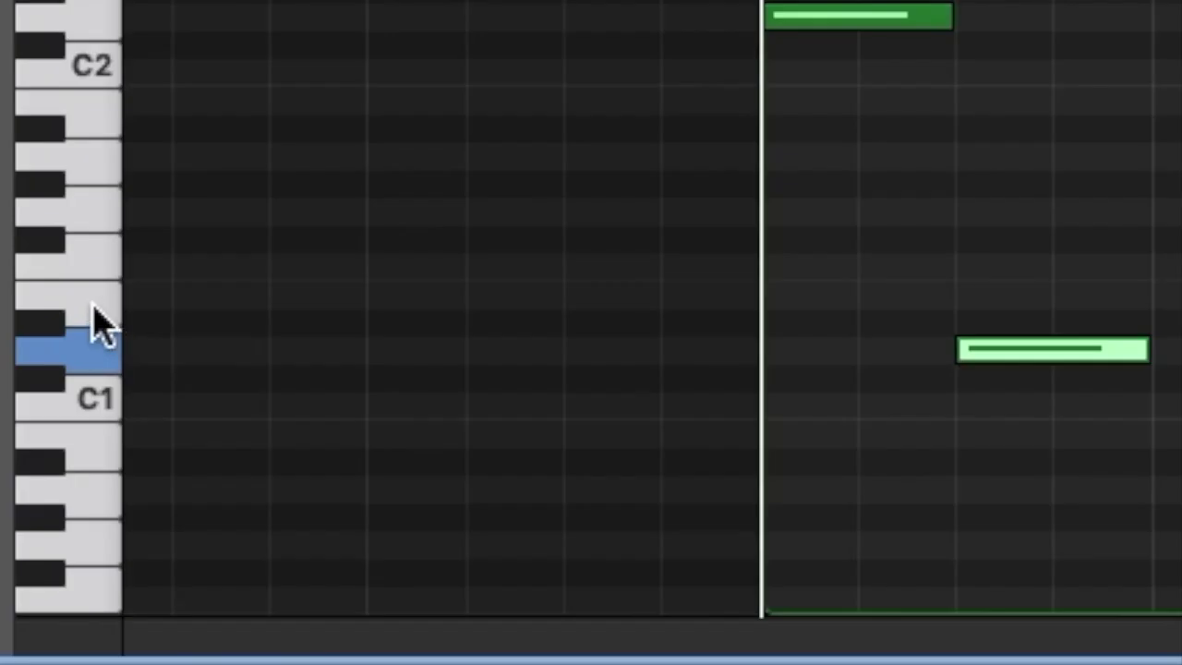
pyautogui.click(37, 525)
pyautogui.click(93, 323)
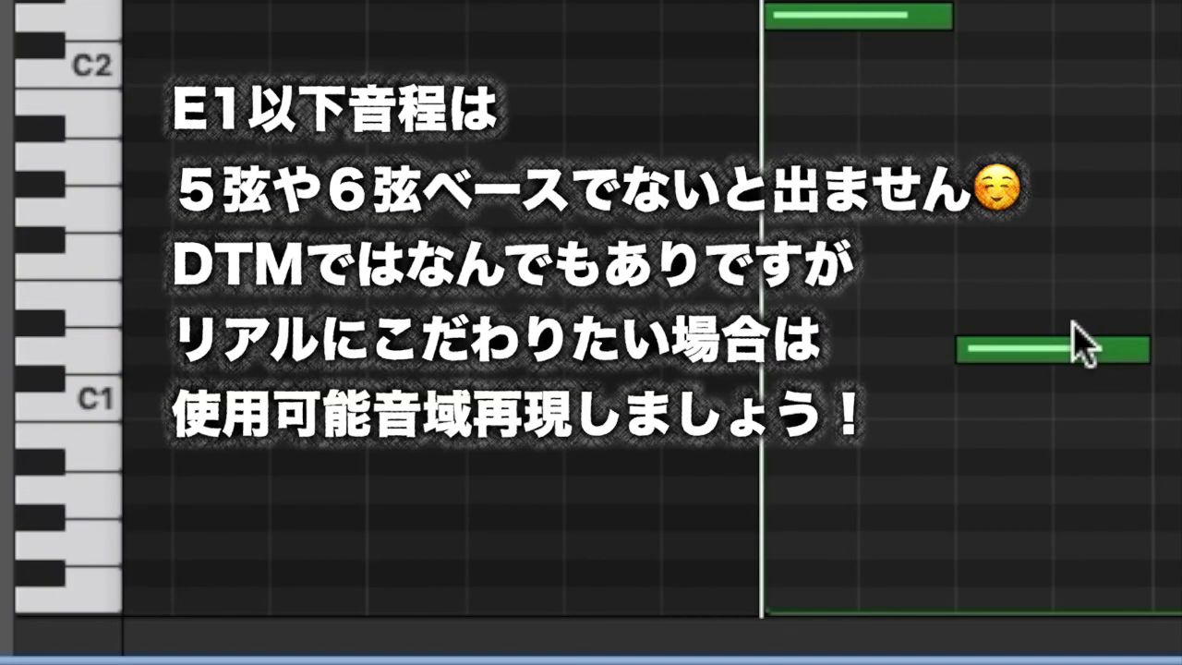
pyautogui.moveTo(1071, 321); pyautogui.dragTo(1076, 29)
pyautogui.scroll(4, 1076, 29)
pyautogui.click(330, 538)
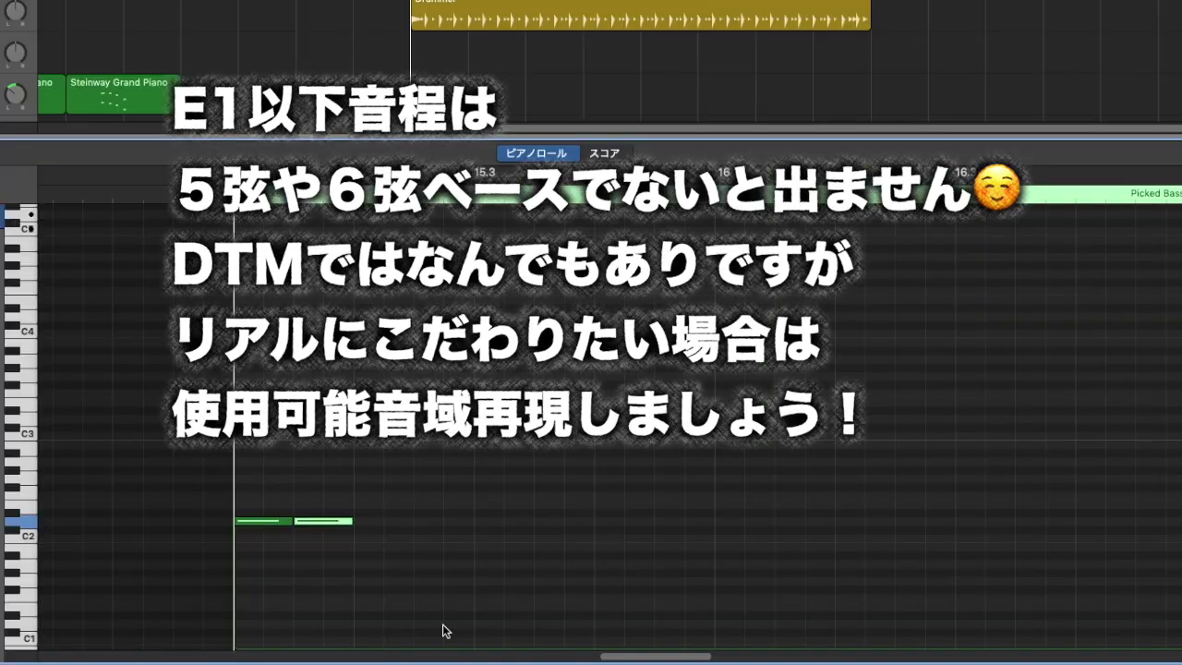
# Step: Raise the second note one octave to D3, and paste a copy of the D2 and D3 pair at beat 2 of bar 15
pyautogui.hotkey('shift', 'alt', 'Up')
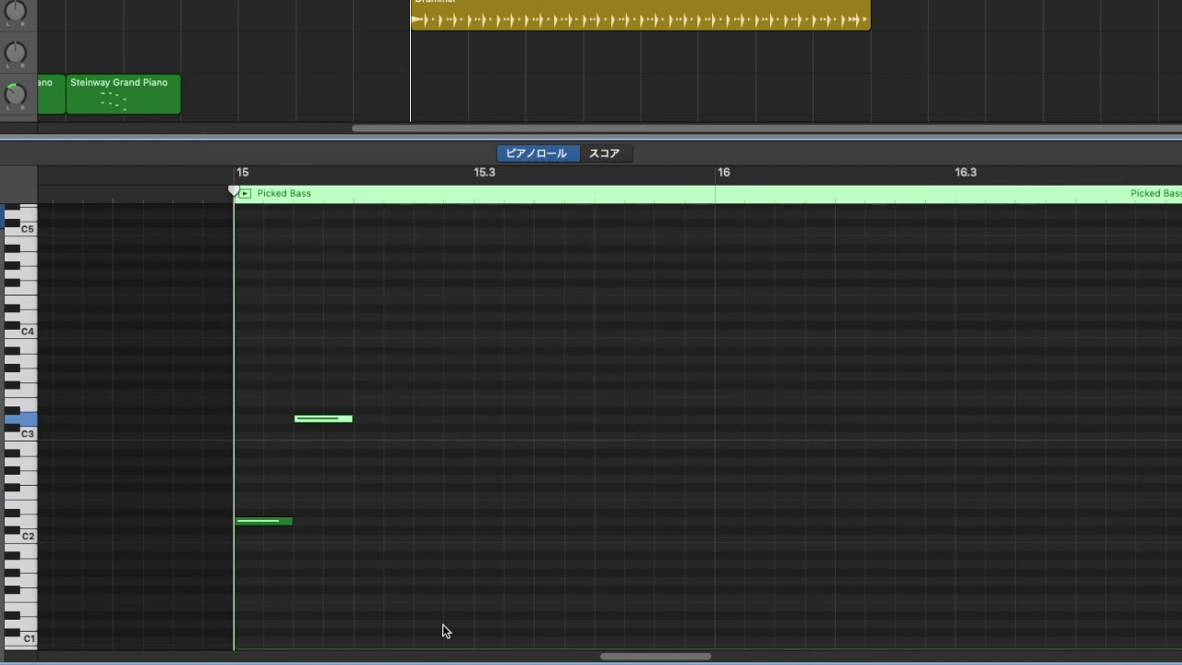
pyautogui.moveTo(273, 354); pyautogui.dragTo(314, 565)
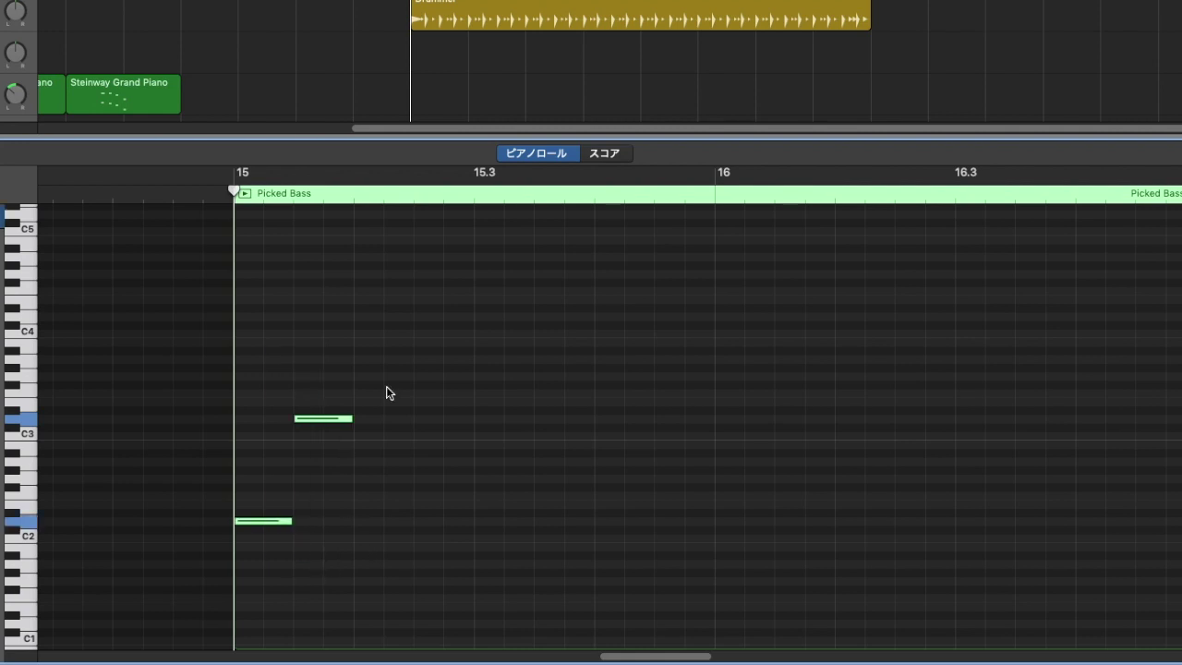
pyautogui.moveTo(387, 363); pyautogui.dragTo(246, 552)
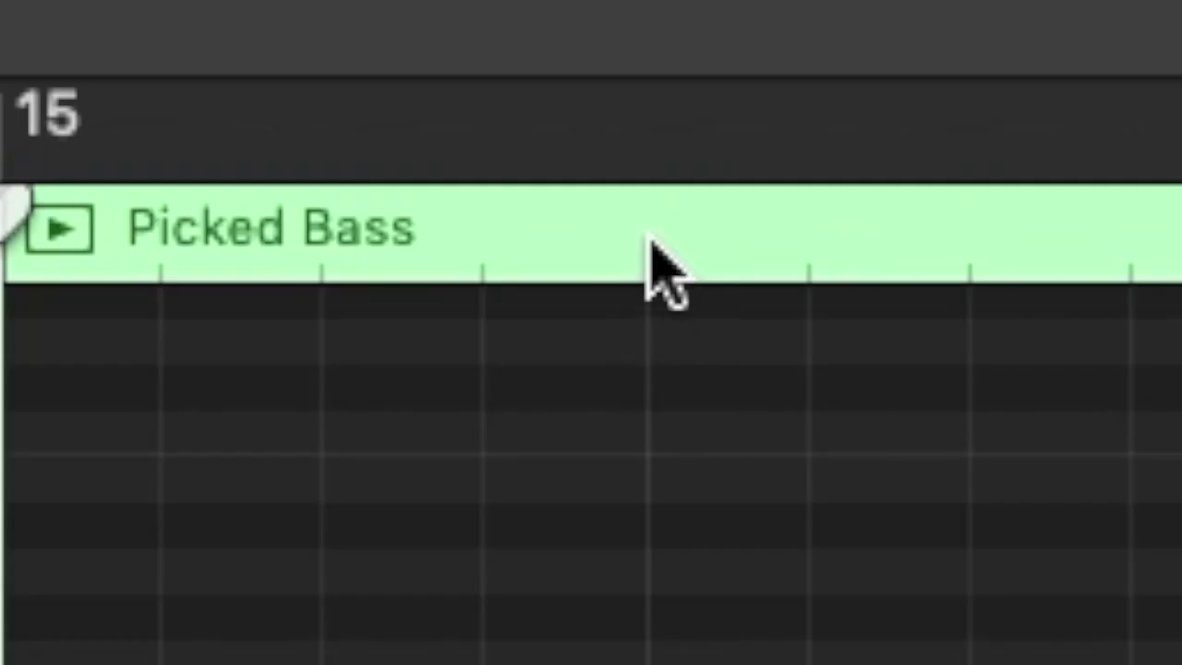
pyautogui.click(355, 198)
pyautogui.moveTo(652, 240); pyautogui.dragTo(652, 211)
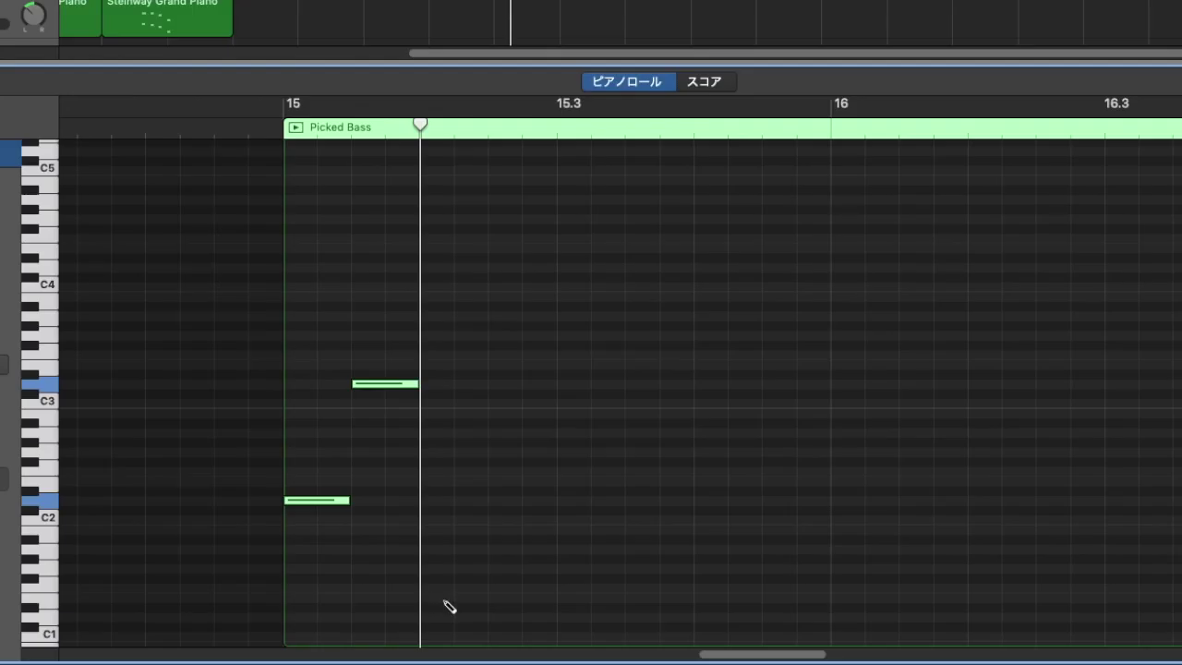
pyautogui.press('super+v')
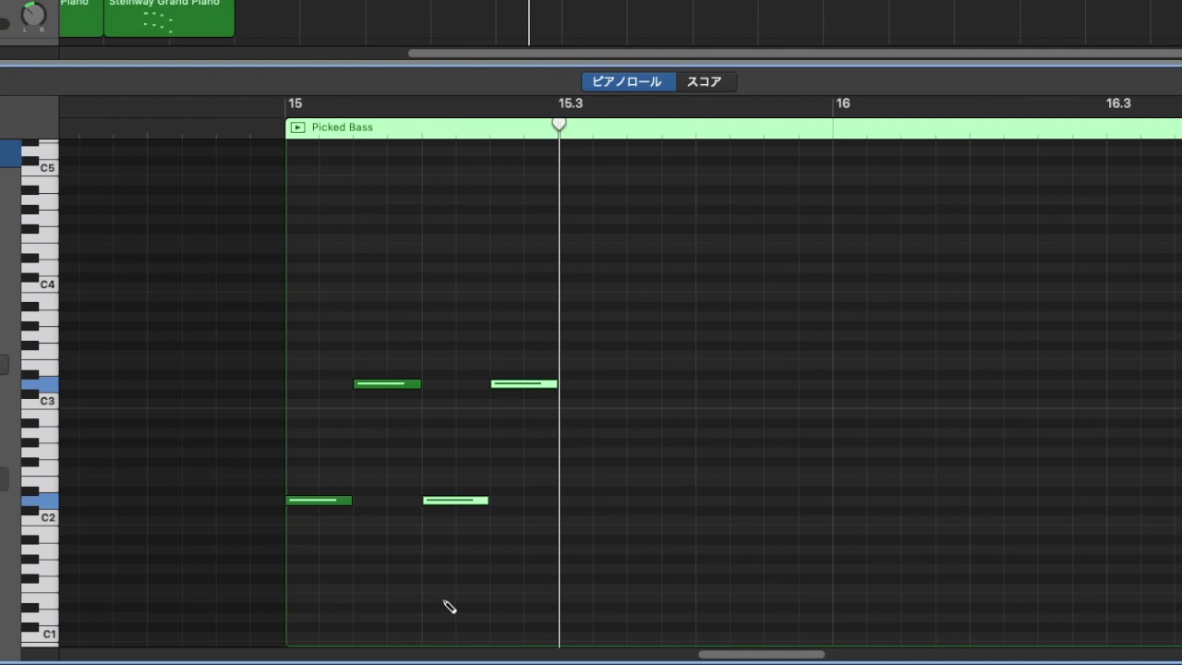
# Step: Try drawing an F2 note and an F3 note from beat 3 of bar 15, and delete both
pyautogui.moveTo(559, 277); pyautogui.dragTo(475, 277)
pyautogui.click(628, 124)
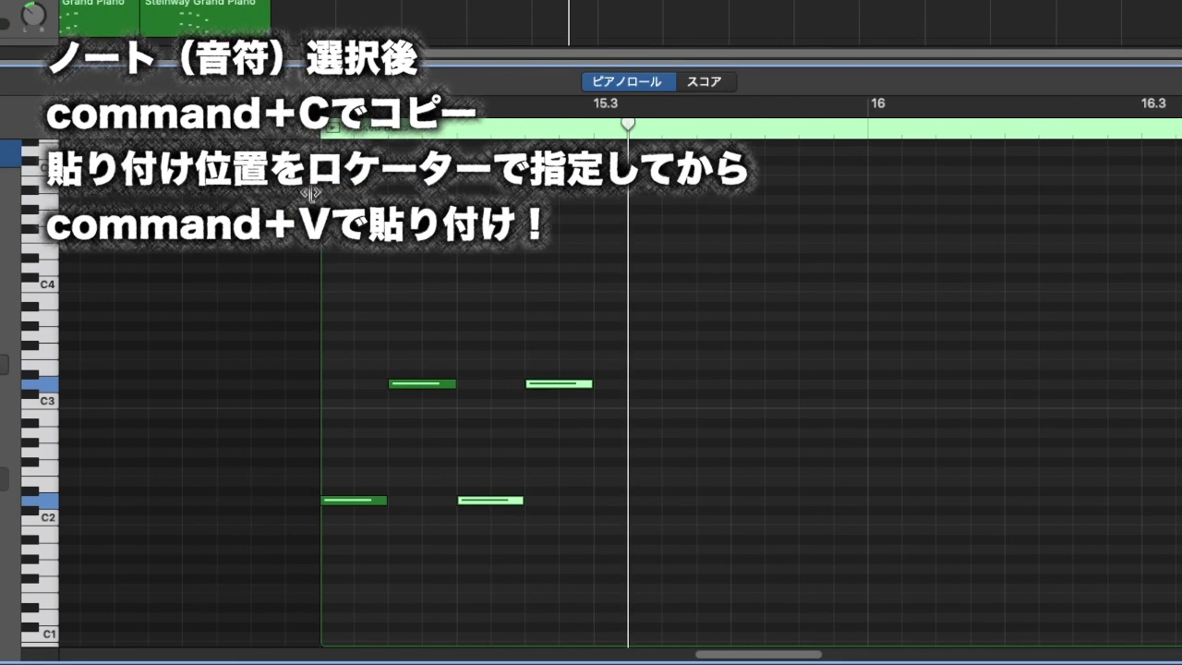
pyautogui.moveTo(627, 125); pyautogui.dragTo(765, 124)
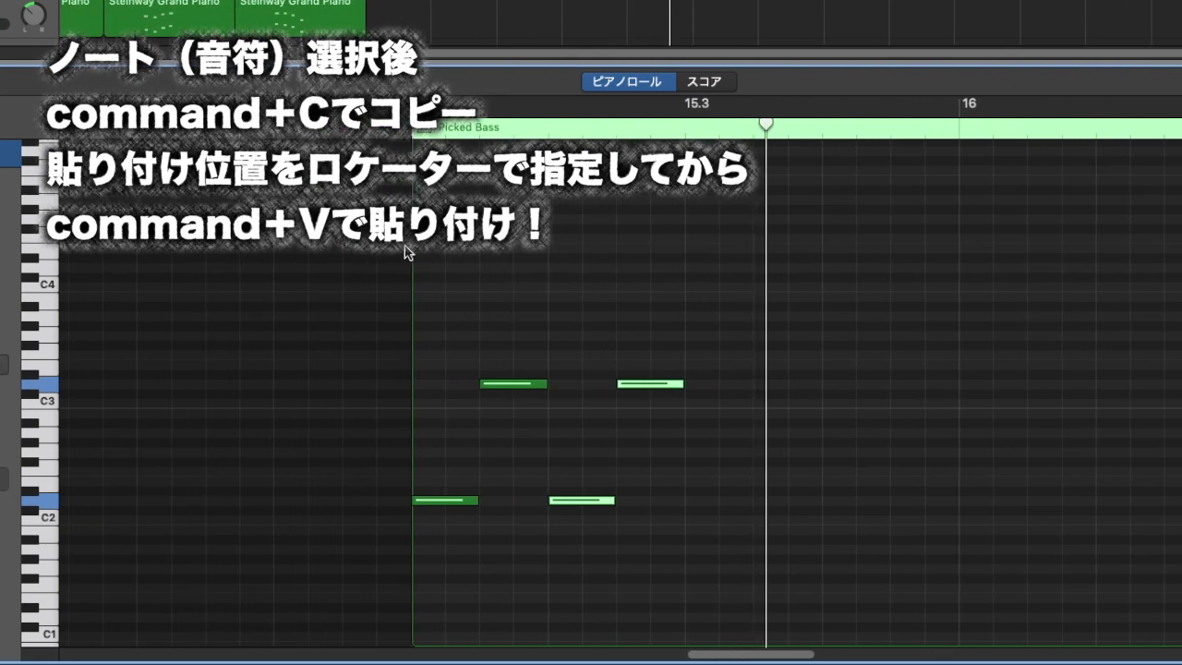
pyautogui.hscroll(5, 404, 253)
pyautogui.hscroll(-2, 404, 253)
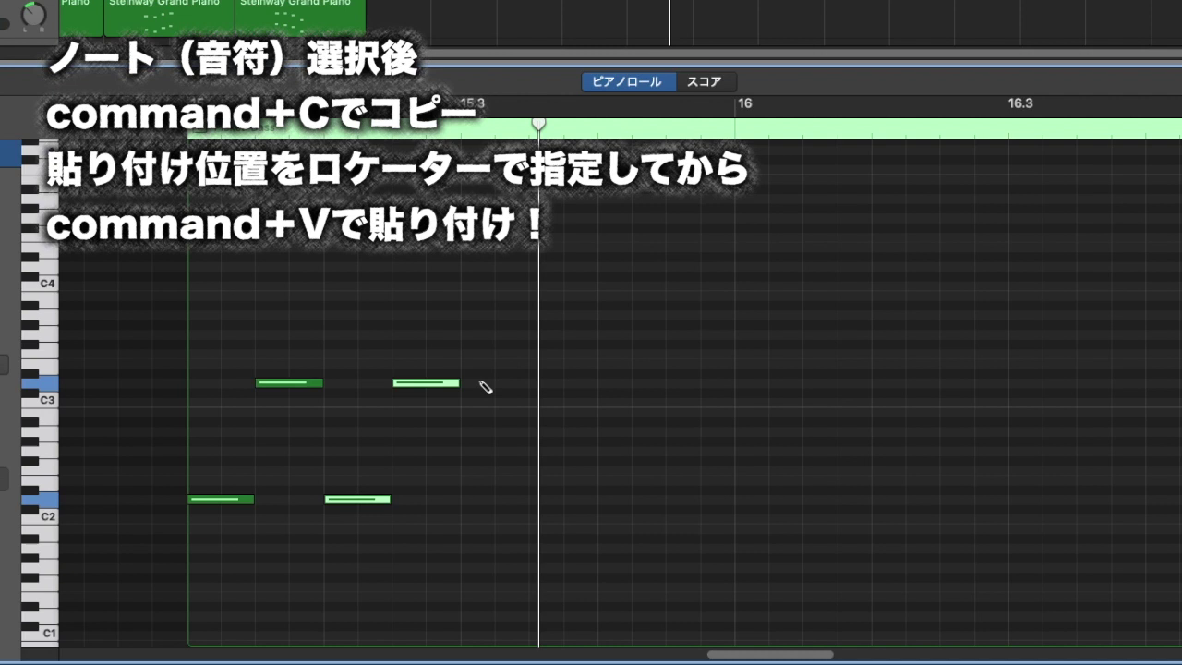
pyautogui.click(474, 470)
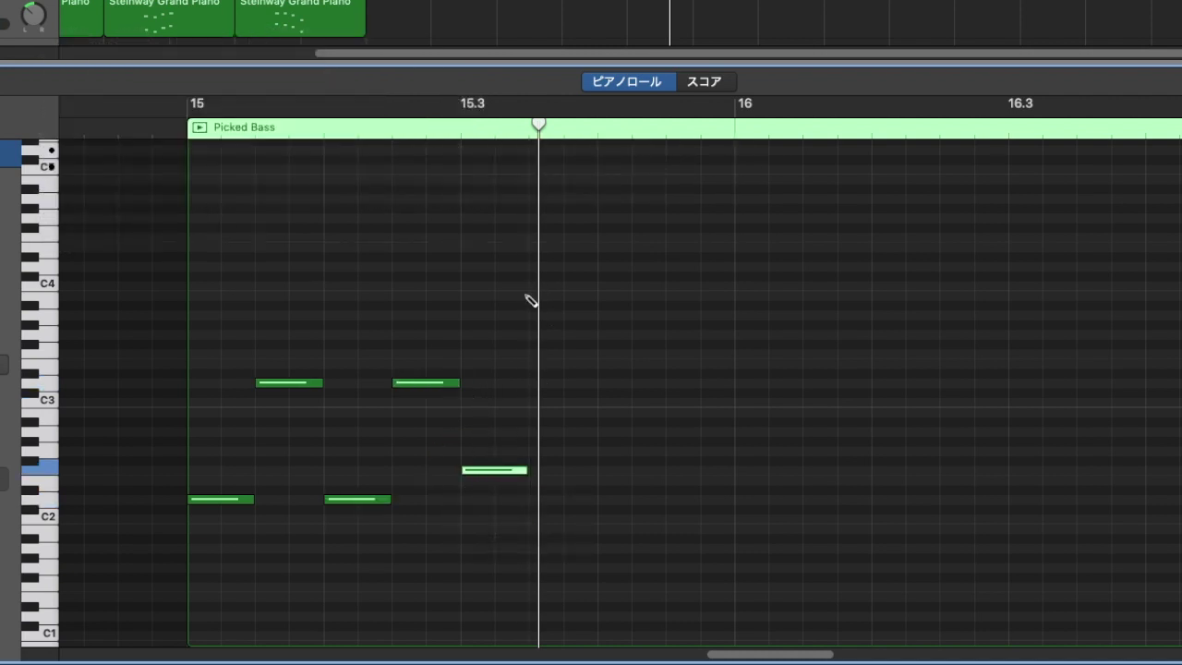
pyautogui.click(533, 354)
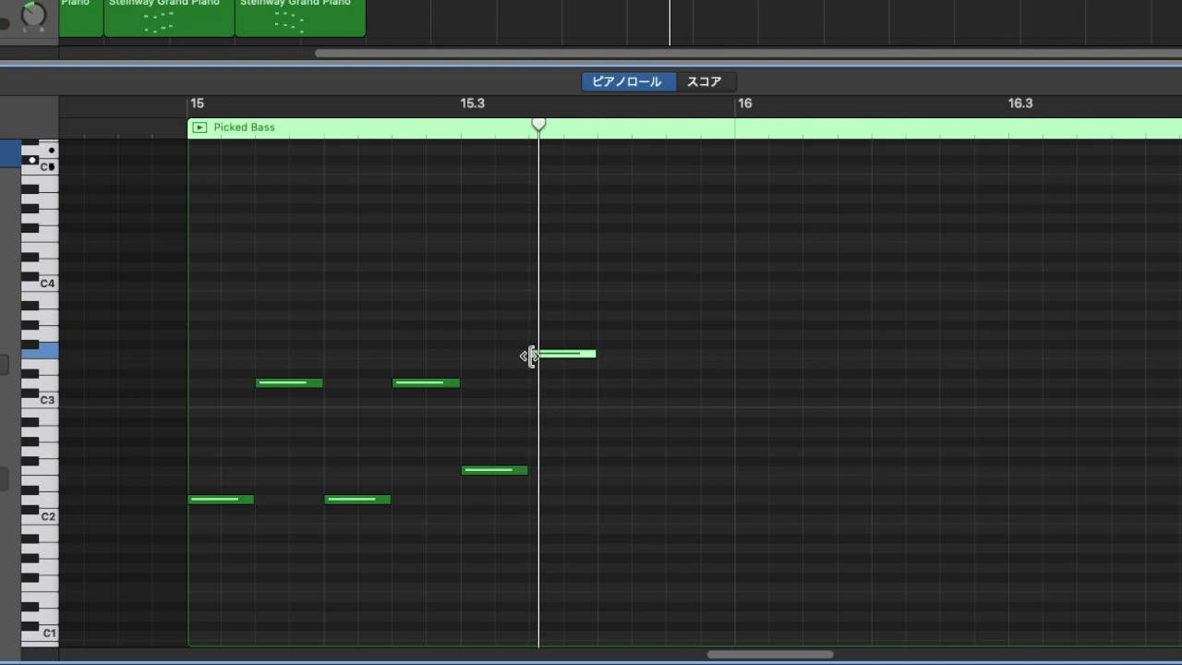
pyautogui.moveTo(476, 328); pyautogui.dragTo(603, 516)
pyautogui.press('Delete')
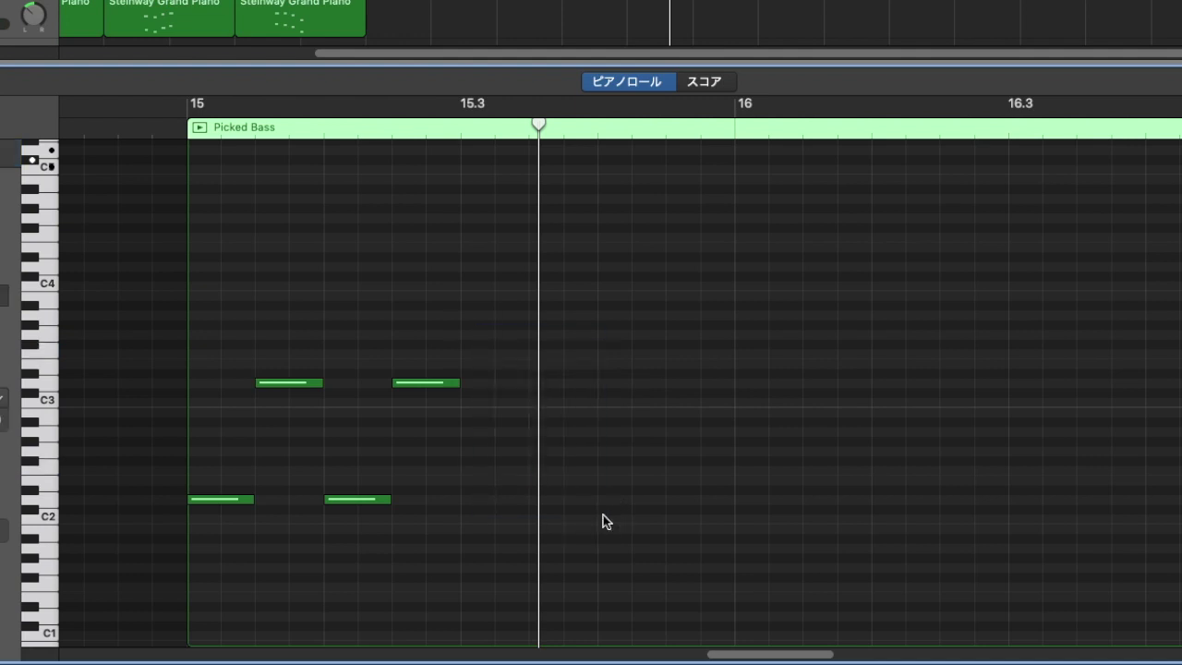
# Step: Copy the four D notes and paste them three times from beat 3 of bar 15 to fill the region up to bar 17
pyautogui.moveTo(173, 324); pyautogui.dragTo(489, 567)
pyautogui.moveTo(474, 286); pyautogui.dragTo(172, 539)
pyautogui.moveTo(456, 314); pyautogui.dragTo(169, 562)
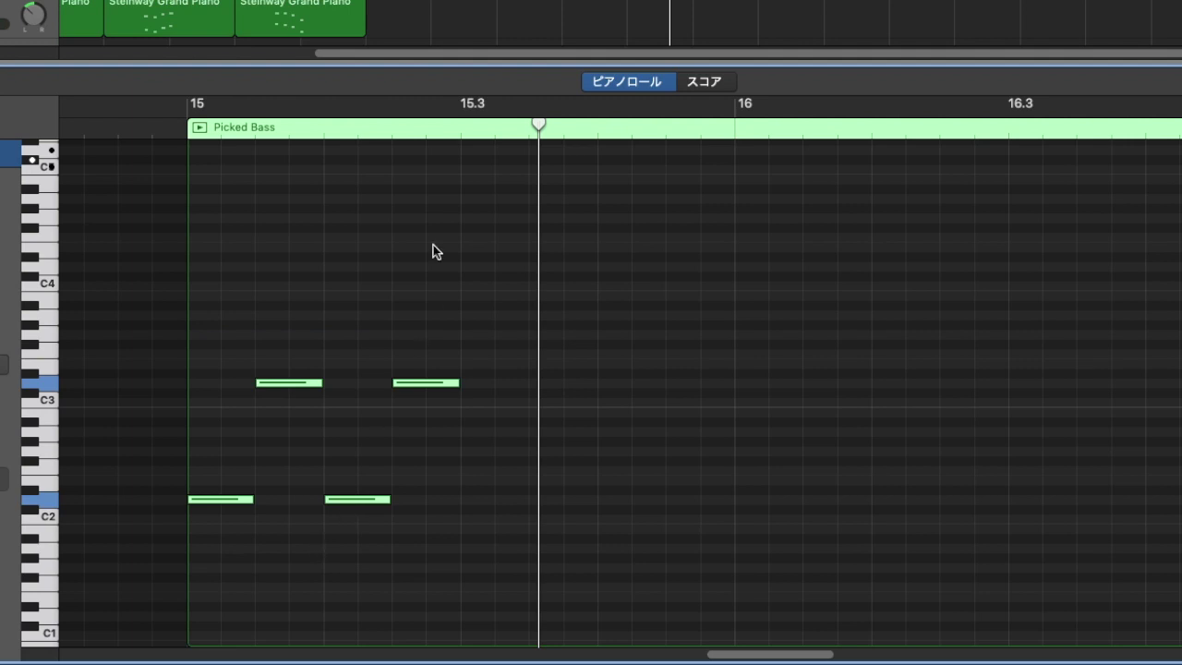
pyautogui.click(461, 134)
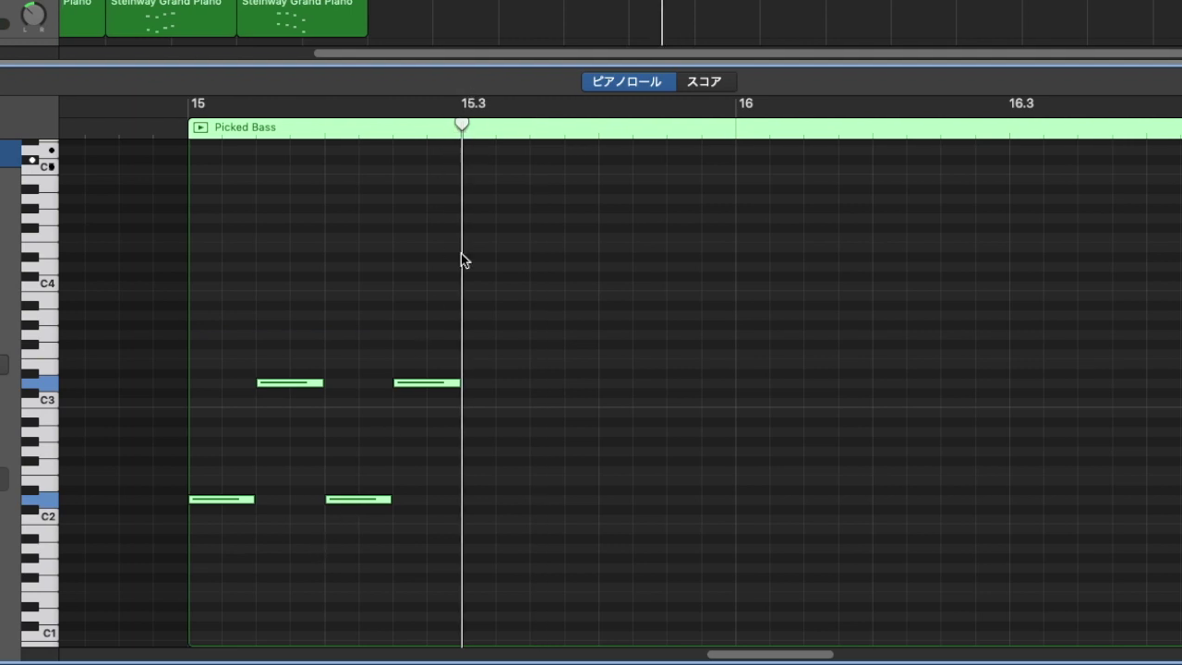
pyautogui.press('super+v')
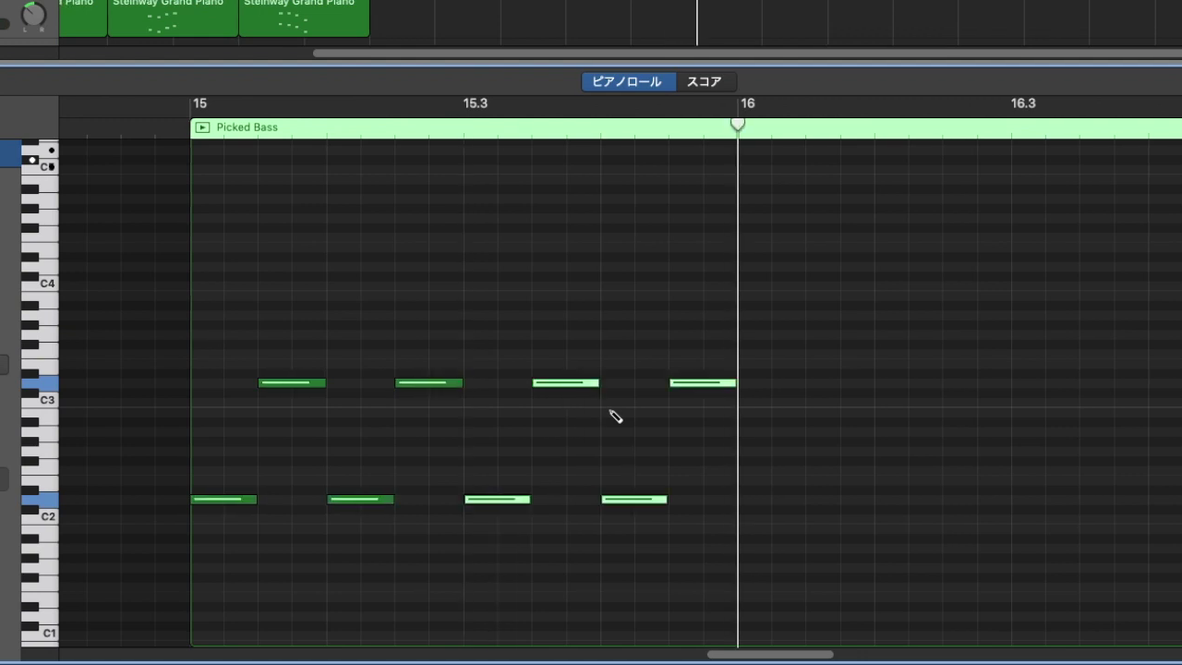
pyautogui.press('super+v')
pyautogui.press('super+v')
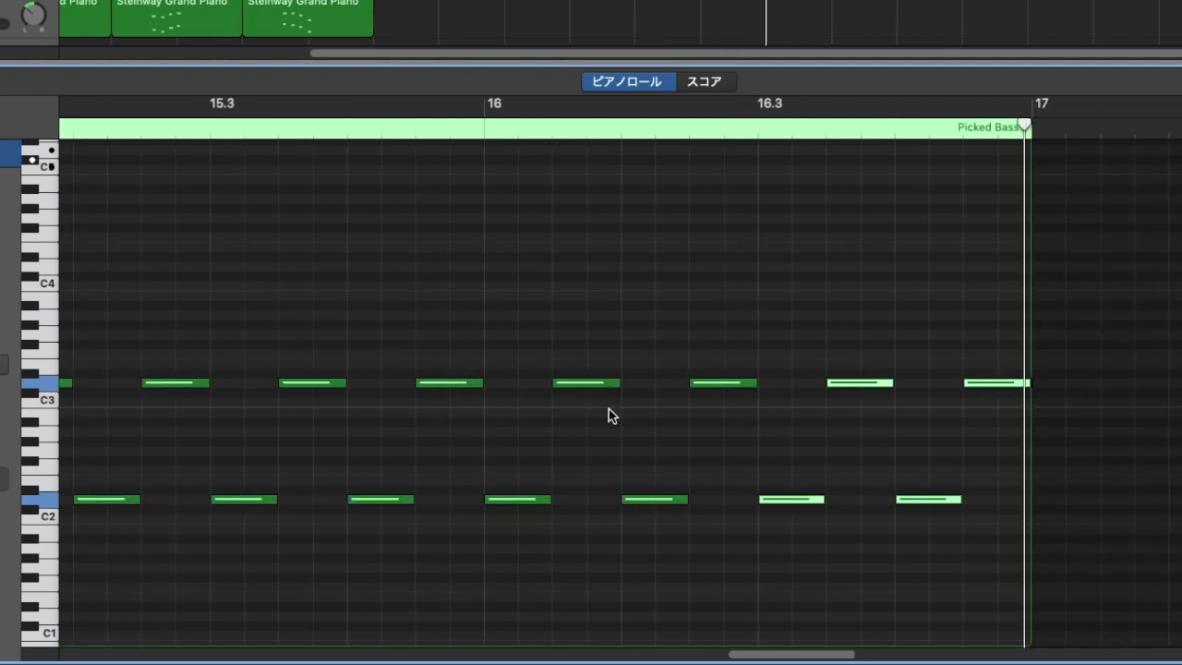
# Step: Play back the octave bass pattern on D from the start of bar 15
pyautogui.press(',')
pyautogui.press(',')
pyautogui.press('space')
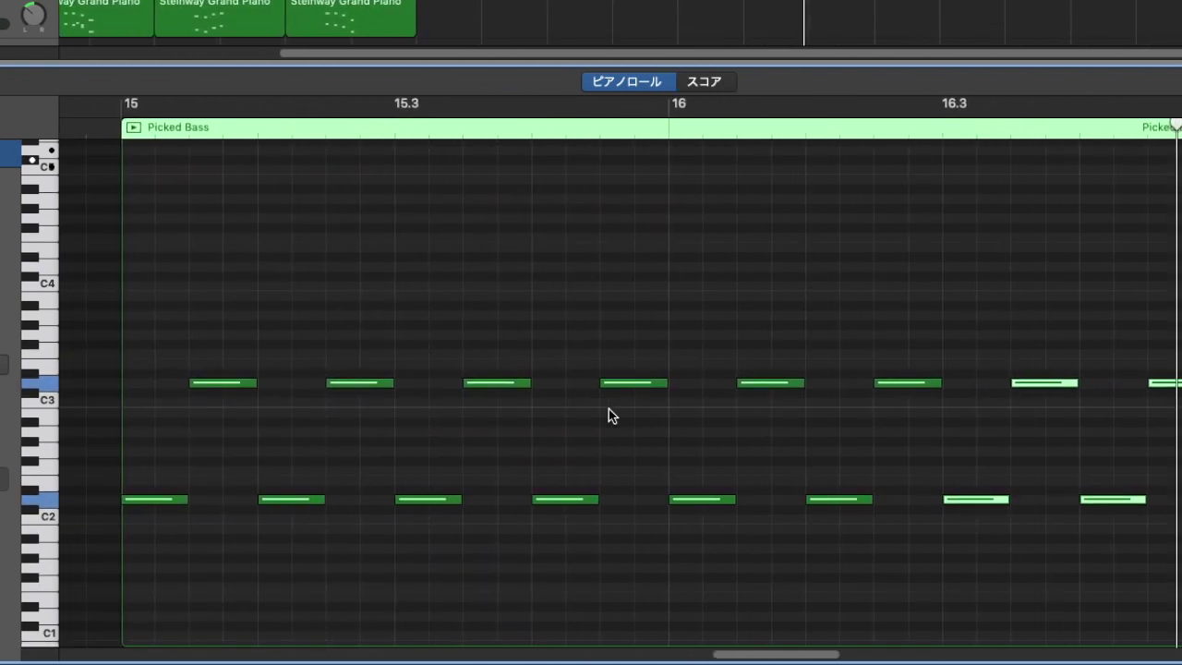
pyautogui.press(',')
pyautogui.press('space')
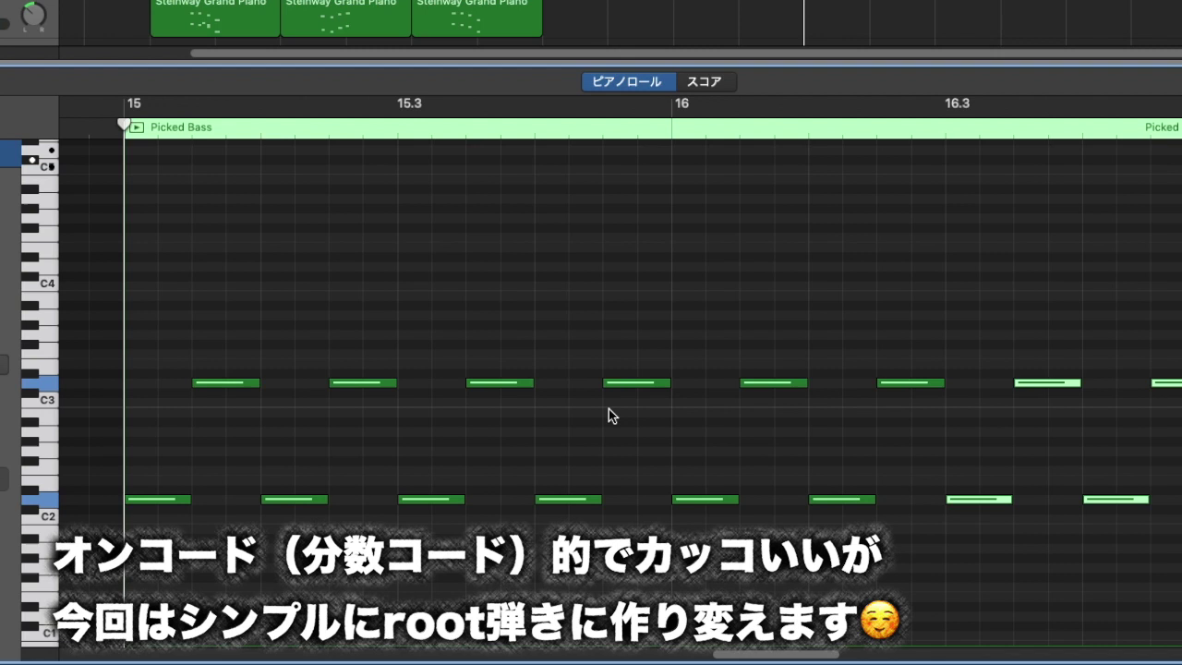
pyautogui.press('space')
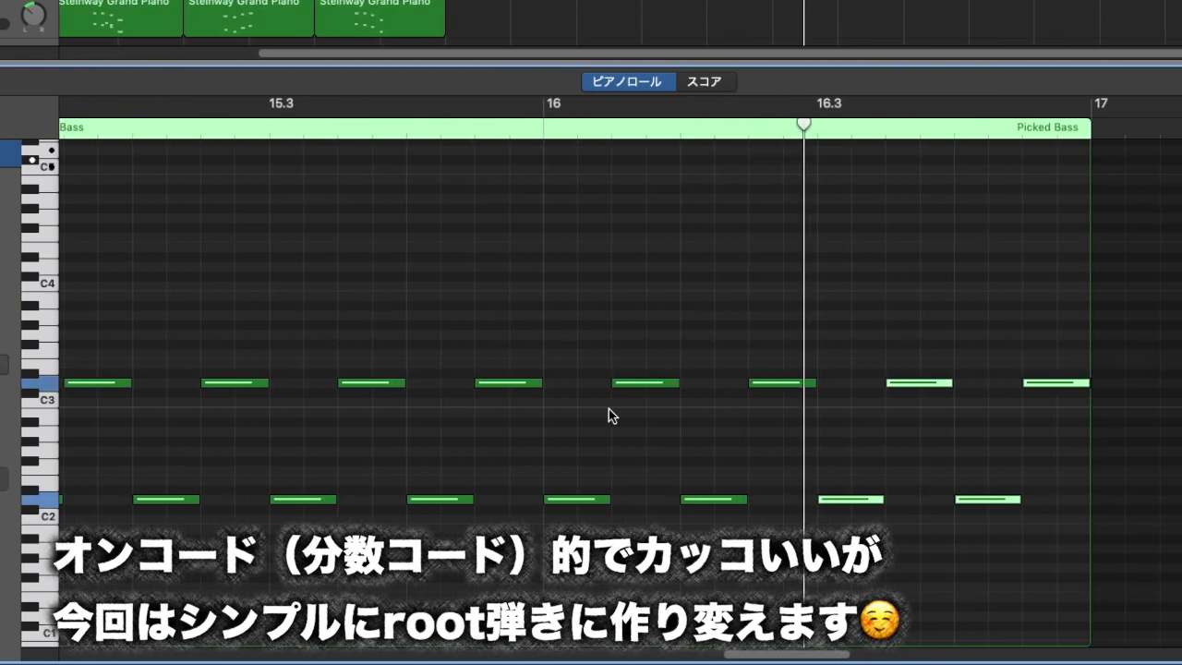
pyautogui.press('space')
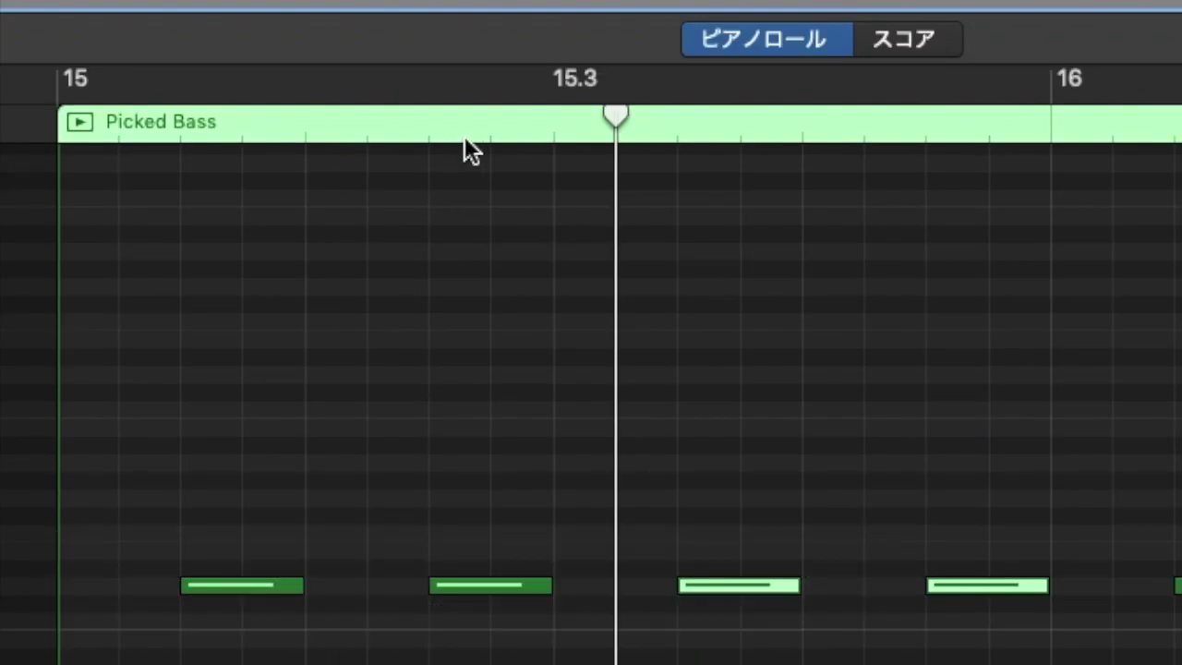
# Step: Transpose the four notes in the second half of bar 15 up three semitones to F2 and F3
pyautogui.click(557, 125)
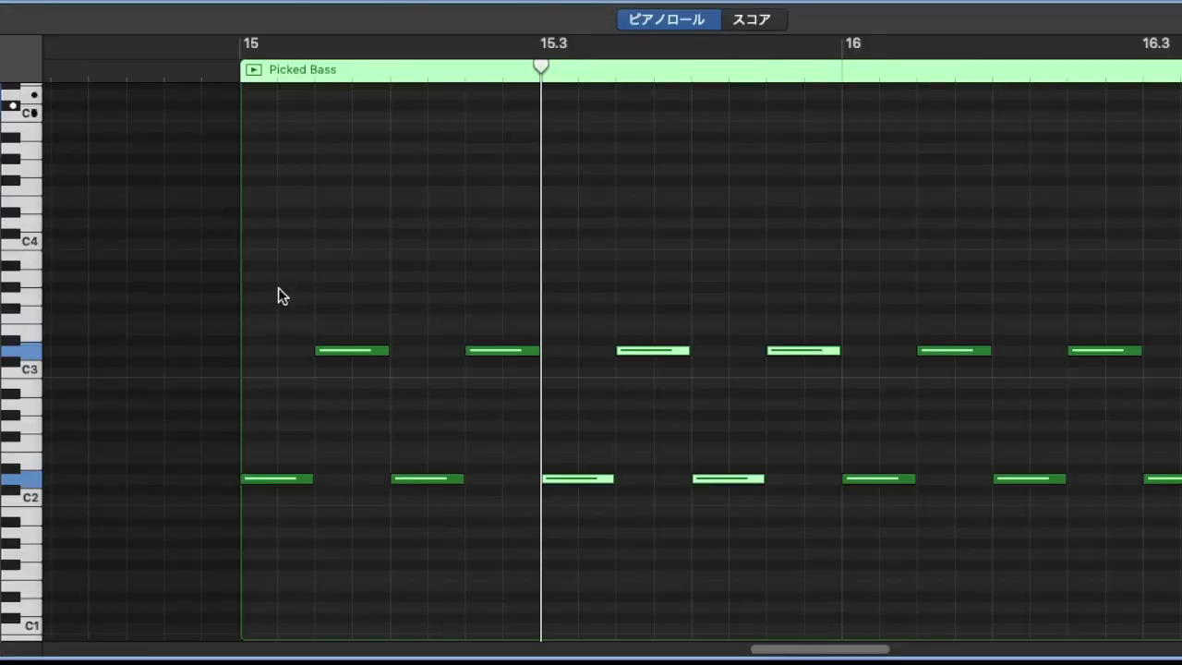
pyautogui.moveTo(278, 289); pyautogui.dragTo(493, 559)
pyautogui.moveTo(600, 251); pyautogui.dragTo(804, 547)
pyautogui.hotkey('alt', 'Up')
pyautogui.hotkey('alt', 'Up')
pyautogui.hotkey('alt', 'Up')
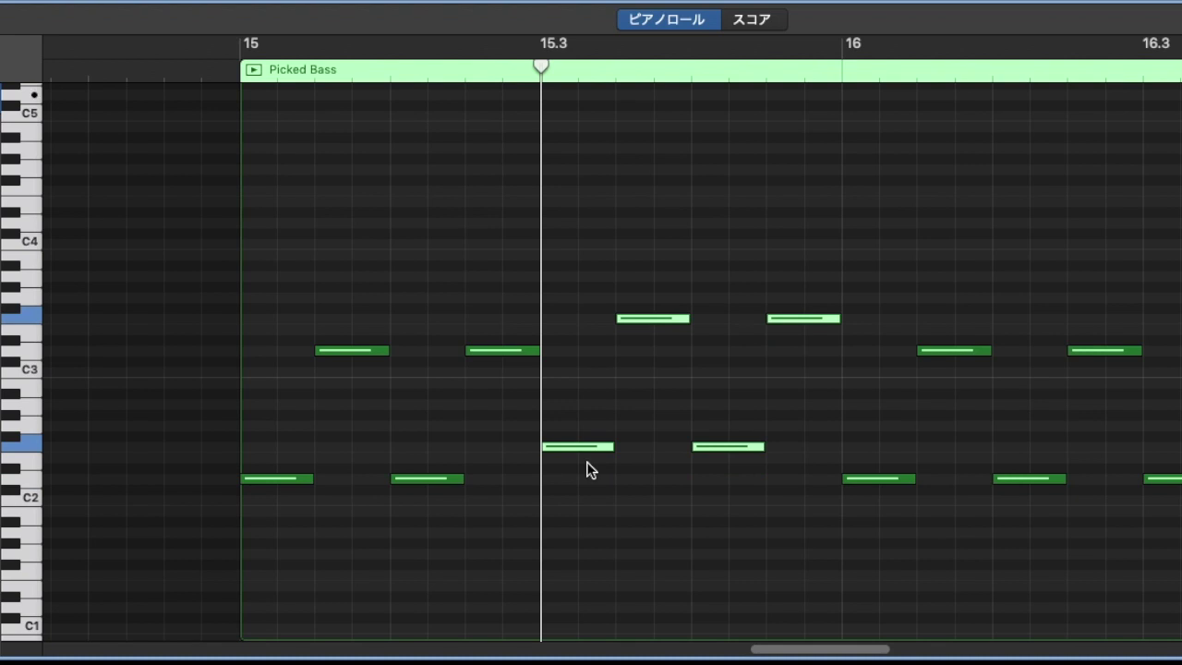
# Step: Play back the bass line from bar 15 to check the change from D to F
pyautogui.hscroll(5, 591, 469)
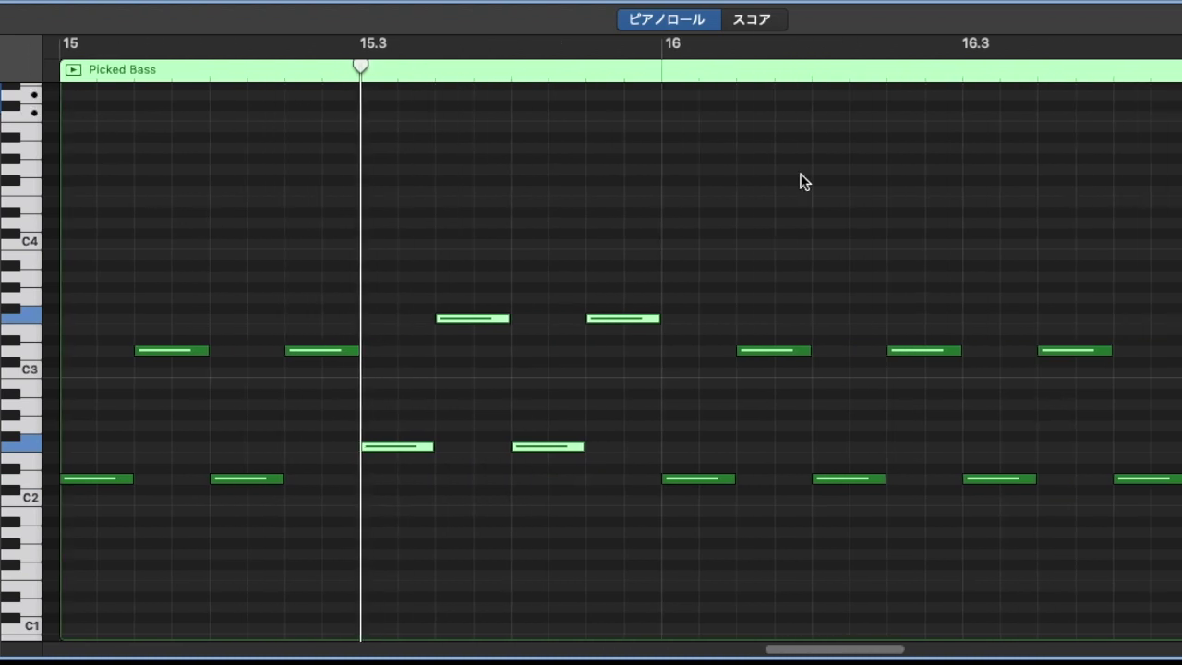
pyautogui.hscroll(-1, 237, 135)
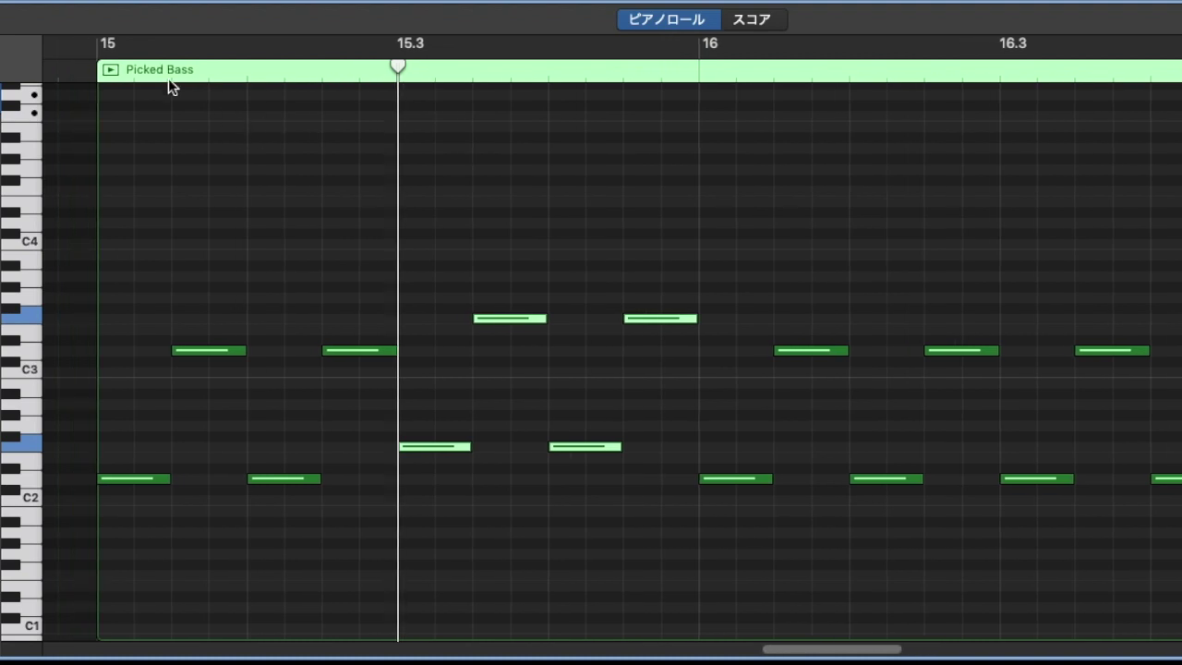
pyautogui.click(96, 69)
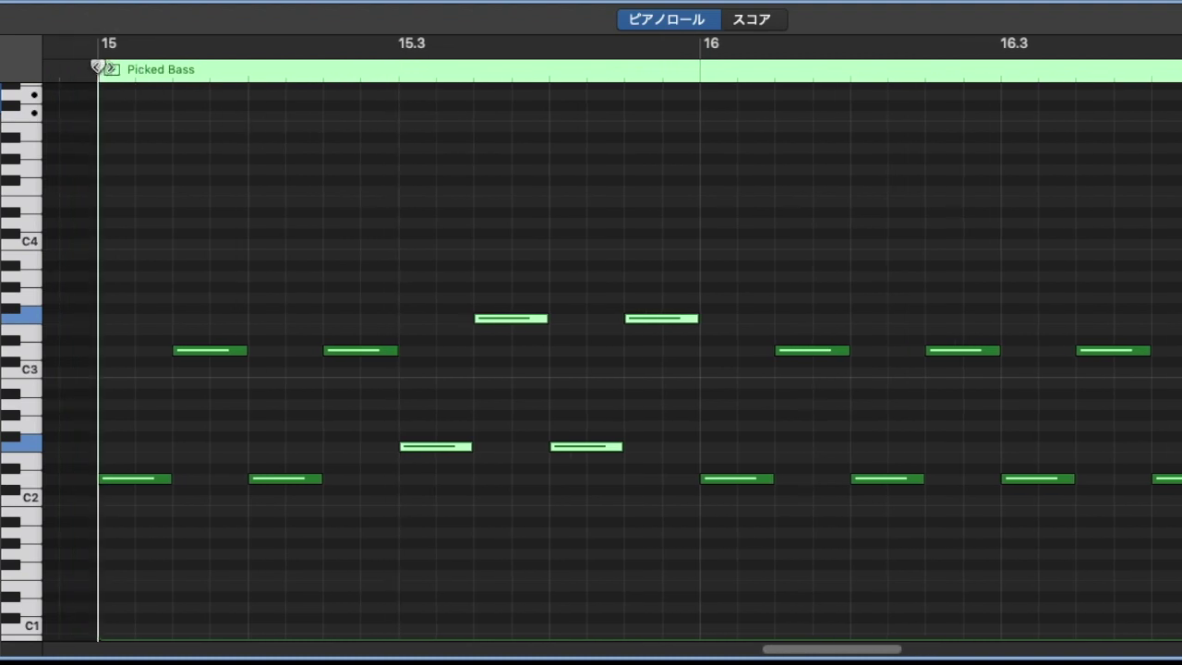
pyautogui.press('space')
pyautogui.press('space')
pyautogui.click(469, 317)
# Step: Transpose the four notes in the first half of bar 16 up five semitones to G2 and G3
pyautogui.moveTo(444, 282); pyautogui.dragTo(658, 580)
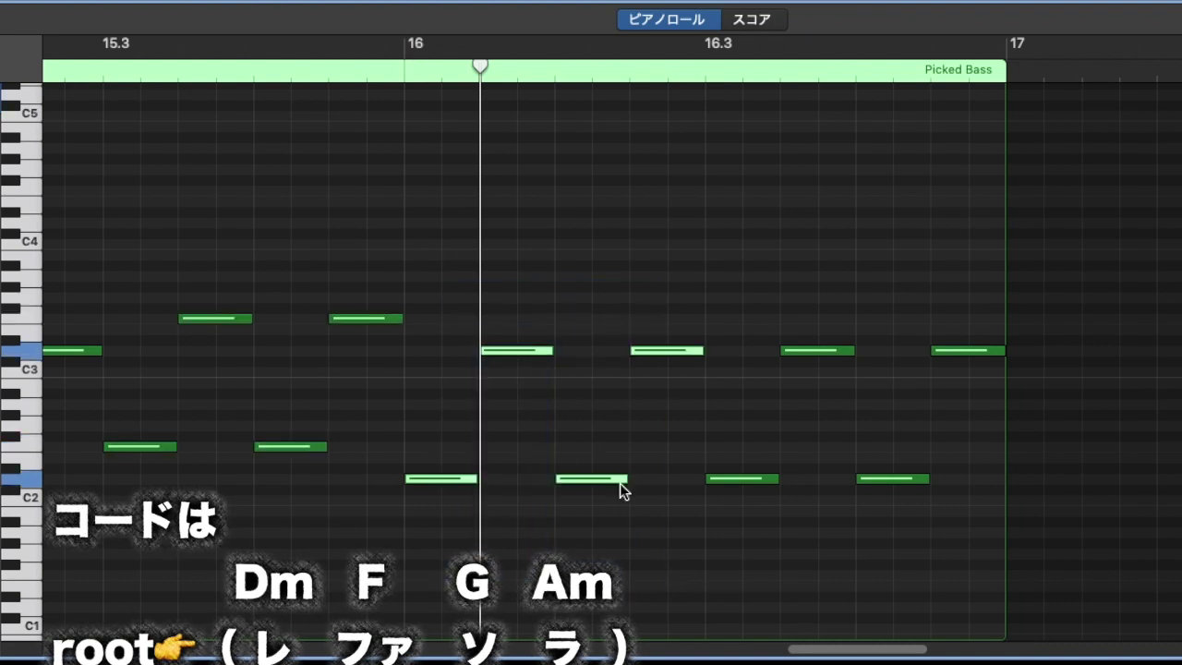
pyautogui.moveTo(619, 483)
pyautogui.hotkey('alt', 'Up')
pyautogui.hotkey('alt', 'Up')
pyautogui.hotkey('alt', 'Up')
pyautogui.hotkey('alt', 'Up')
pyautogui.hotkey('alt', 'Up')
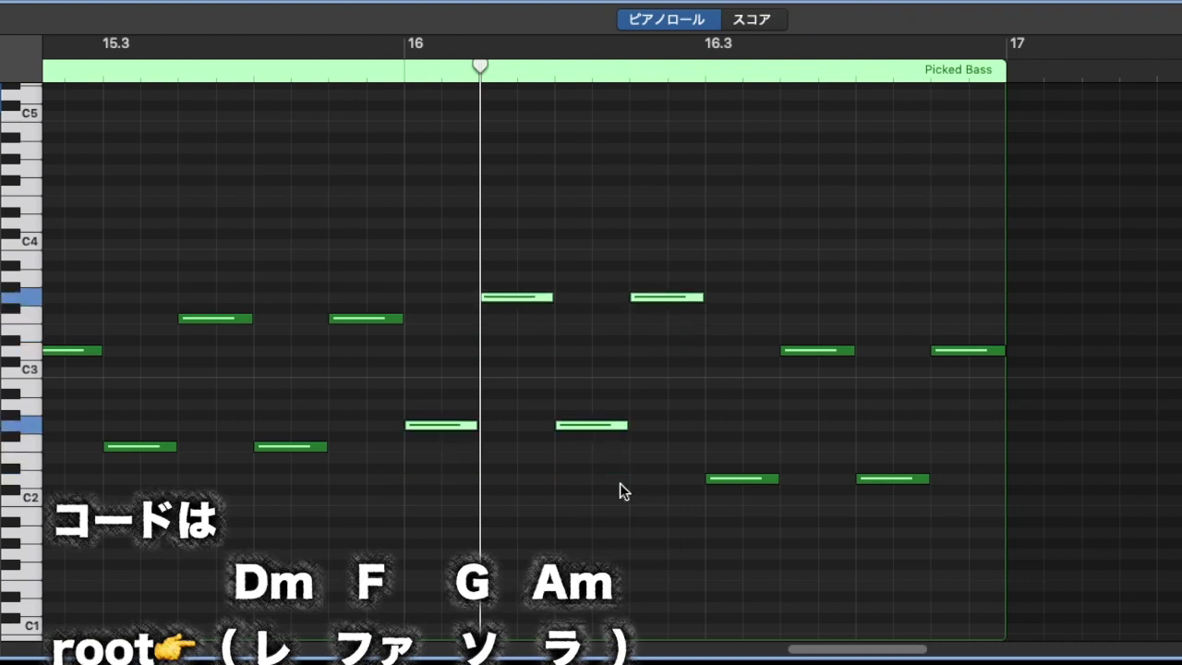
# Step: Transpose the four notes in the second half of bar 16 up seven semitones to A2 and A3
pyautogui.moveTo(750, 299); pyautogui.dragTo(1038, 576)
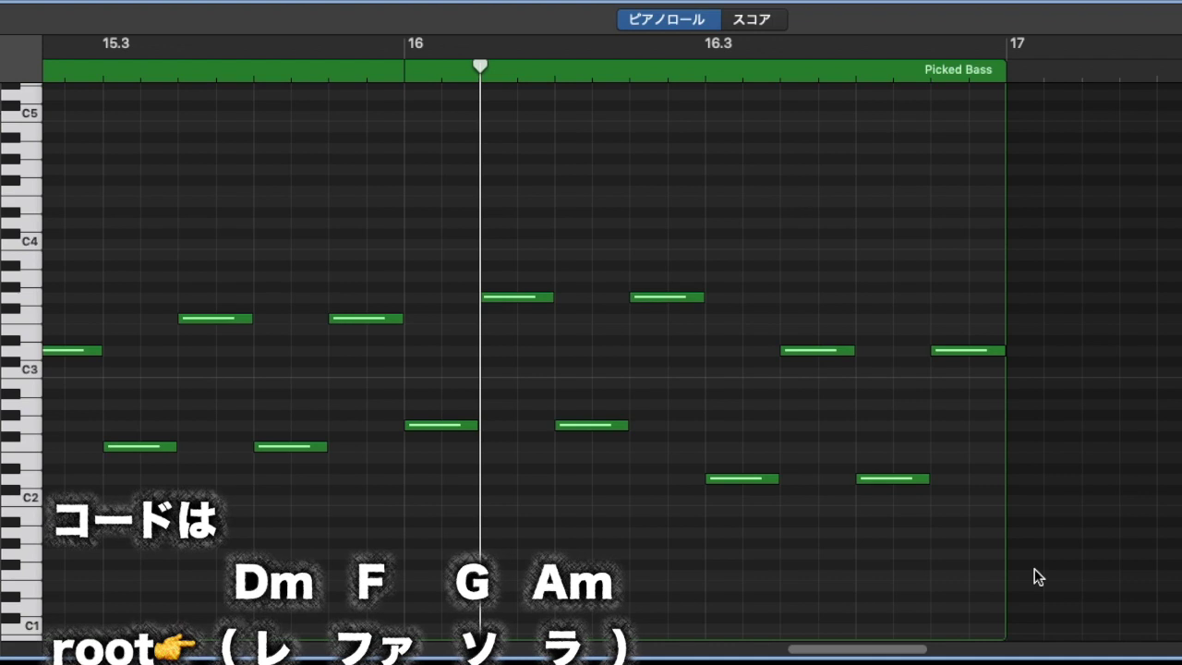
pyautogui.moveTo(707, 256); pyautogui.dragTo(981, 536)
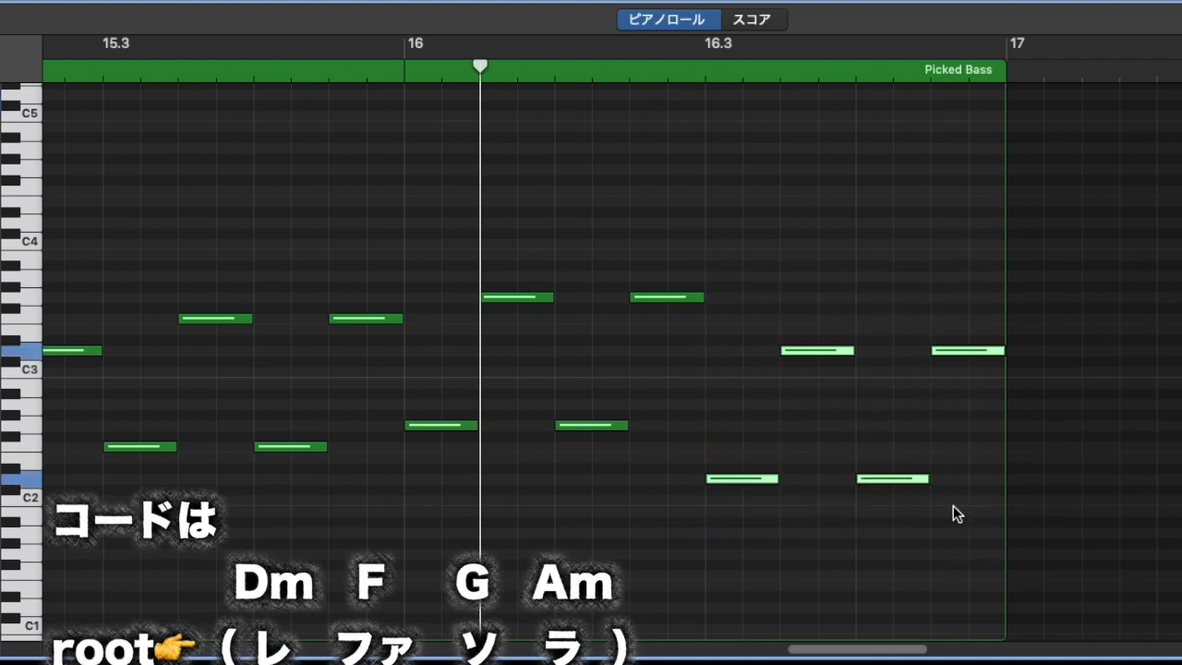
pyautogui.hotkey('alt', 'Up')
pyautogui.hotkey('alt', 'Up')
pyautogui.hotkey('alt', 'Up')
pyautogui.hotkey('alt', 'Up')
pyautogui.hotkey('alt', 'Up')
pyautogui.hotkey('alt', 'Up')
pyautogui.hotkey('alt', 'Up')
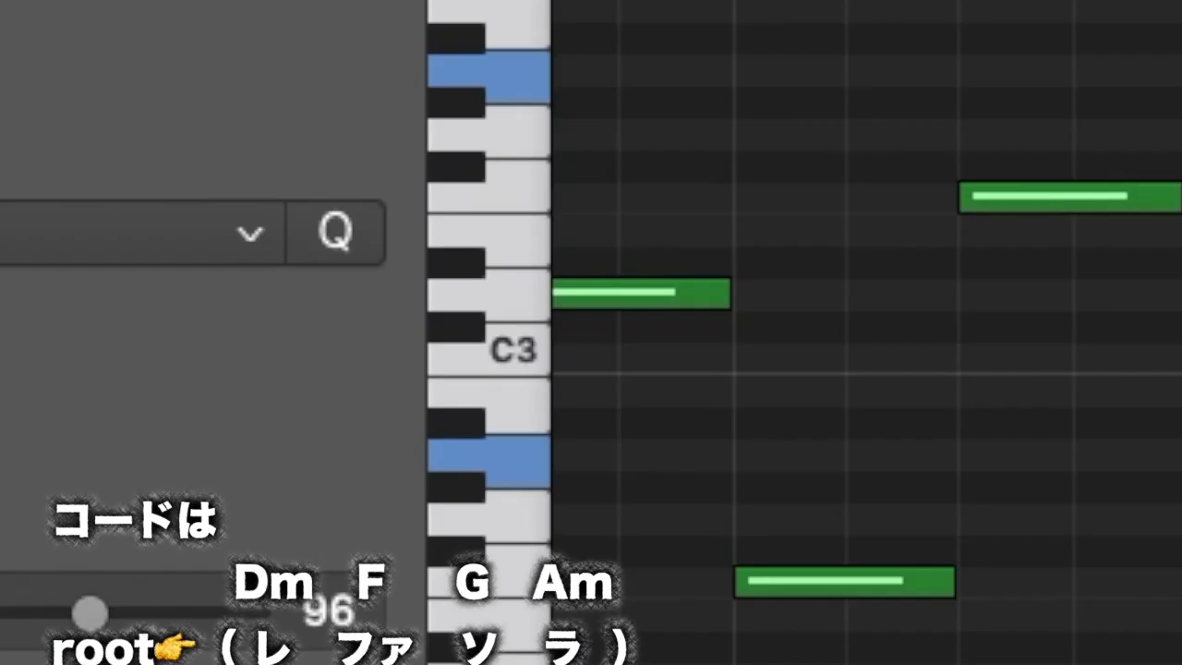
# Step: Copy the two-bar Picked Bass region, paste it three times from bar 17 up to bar 23, and play back the arrangement
pyautogui.hscroll(5, 868, 369)
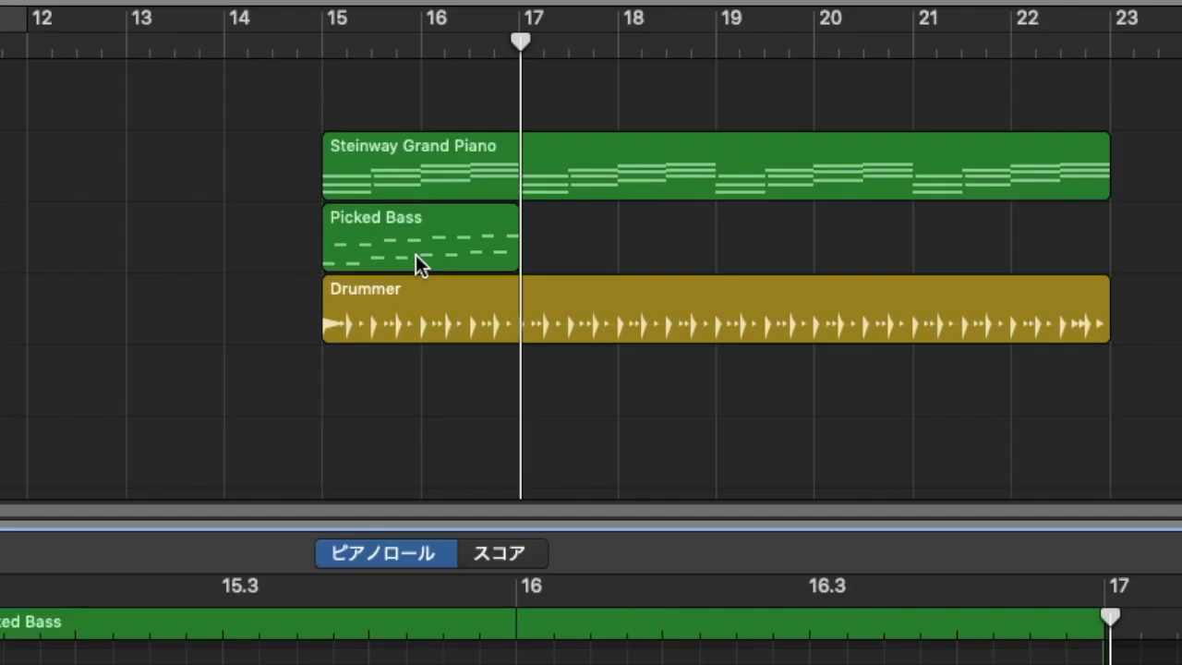
pyautogui.click(412, 252)
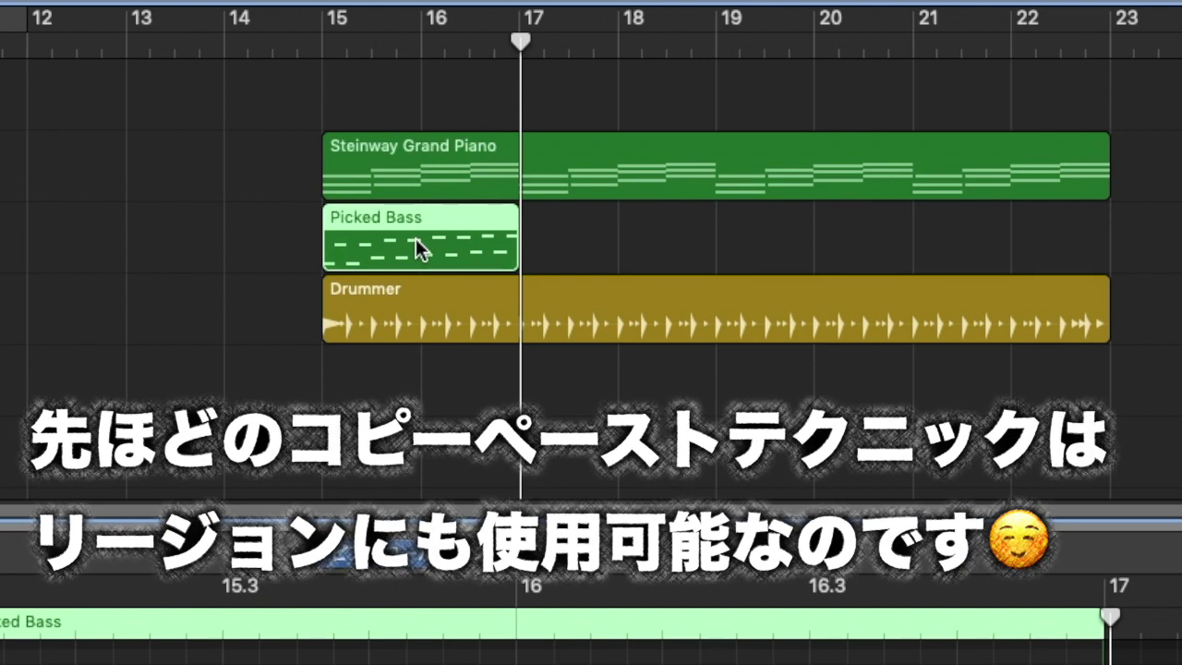
pyautogui.moveTo(528, 48); pyautogui.dragTo(520, 137)
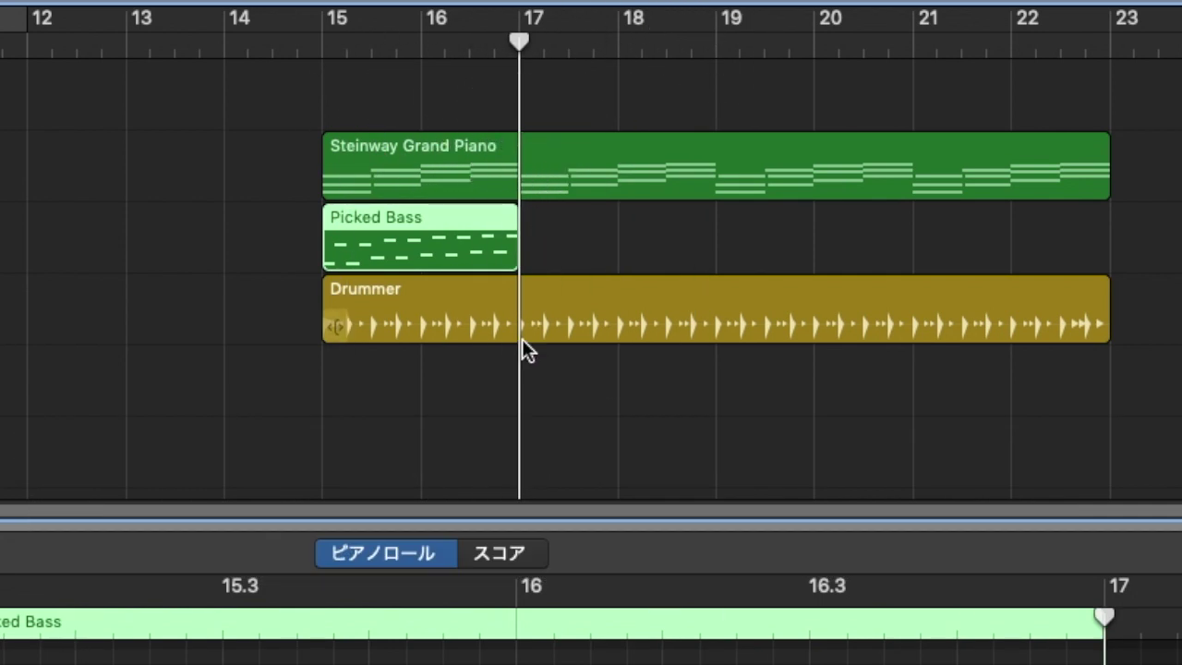
pyautogui.press('super+v')
pyautogui.press('super+v')
pyautogui.press('super+v')
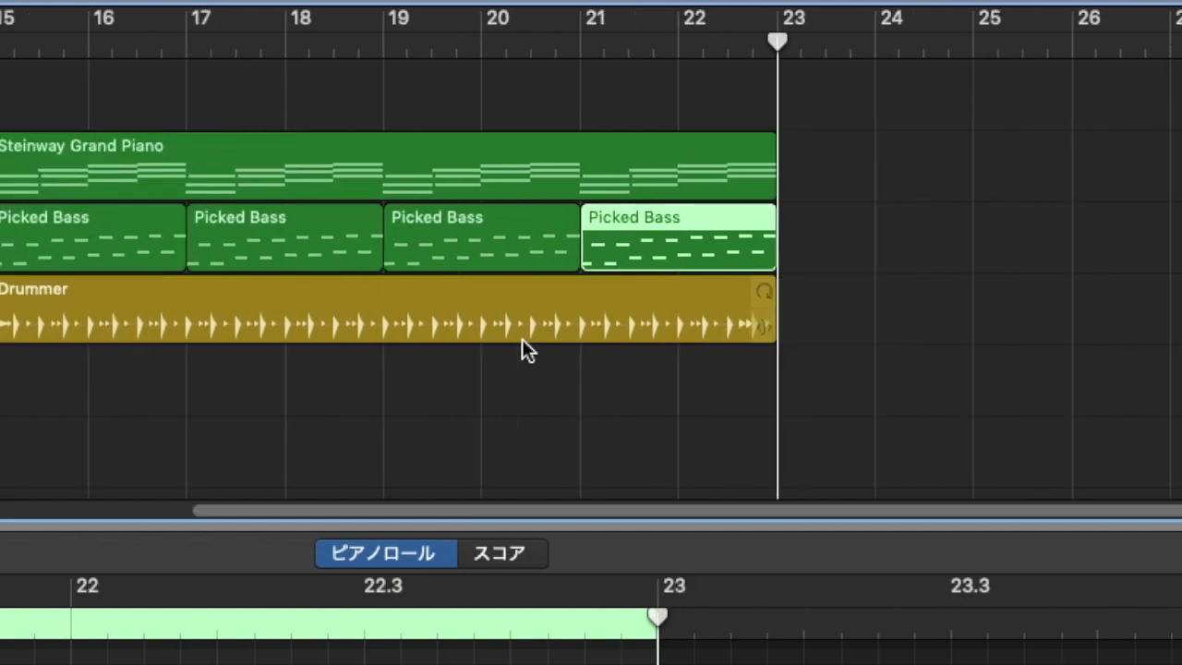
pyautogui.hscroll(-3, 522, 349)
pyautogui.click(153, 47)
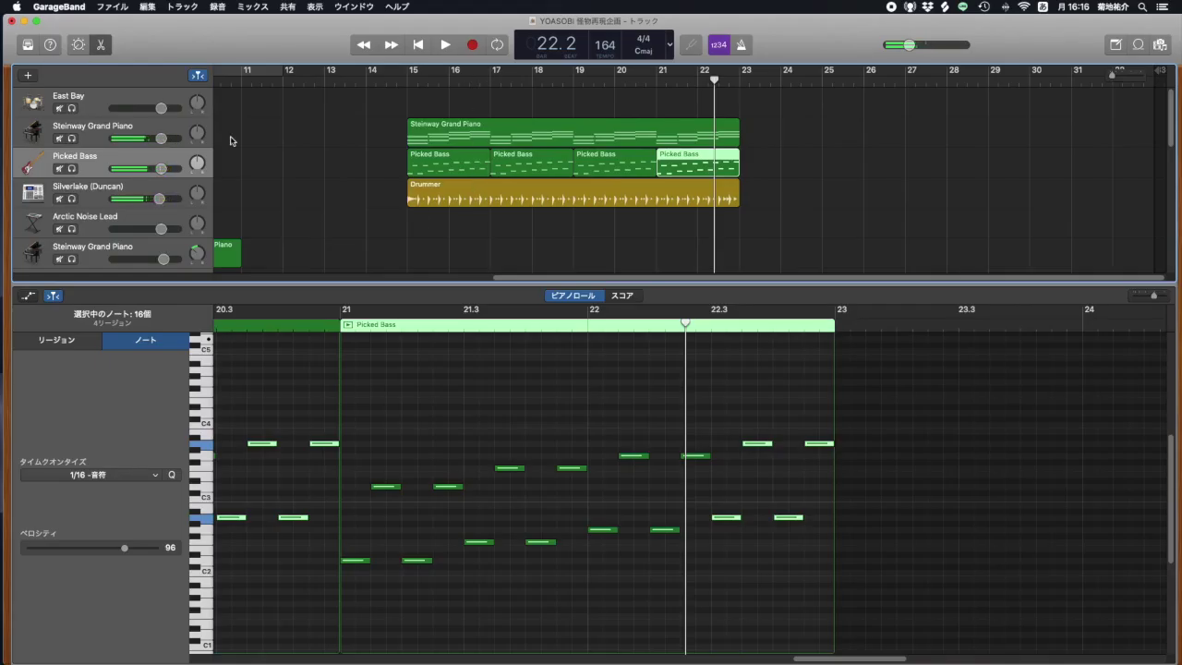
# Step: Try lowering all upper-octave notes in bars 15 and 16 by one octave so the bass repeats each root at one pitch
pyautogui.hscroll(-10, 361, 509)
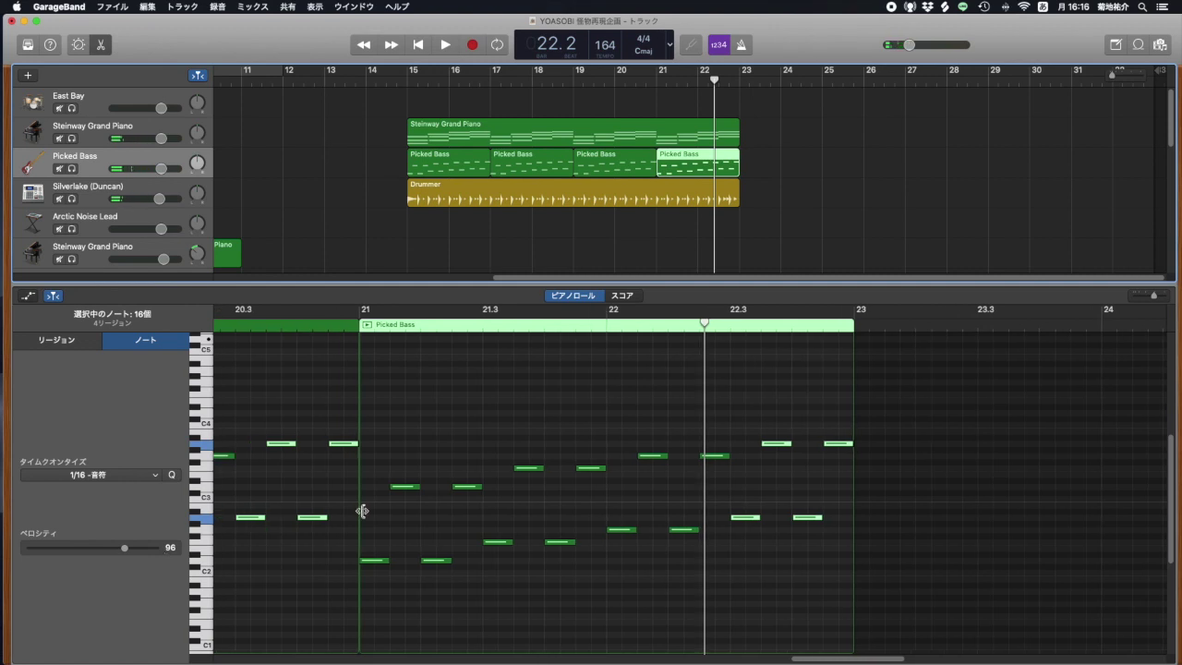
pyautogui.scroll(-5, 365, 512)
pyautogui.scroll(3, 364, 514)
pyautogui.moveTo(454, 404); pyautogui.dragTo(785, 493)
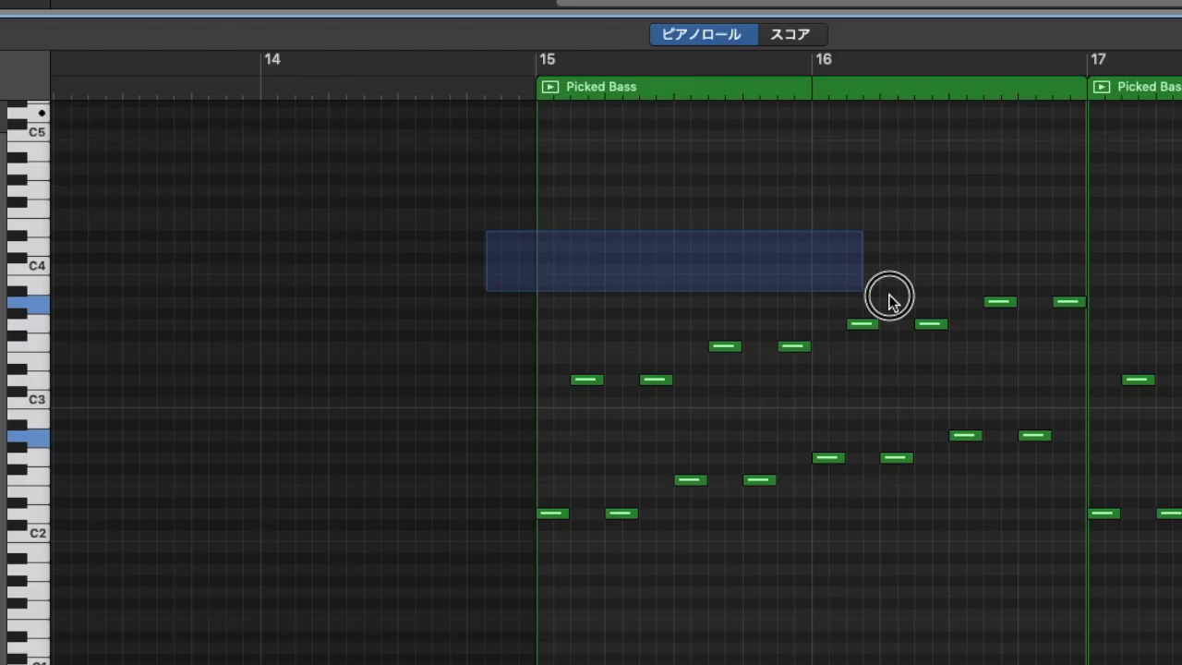
pyautogui.moveTo(1085, 394); pyautogui.dragTo(1085, 394)
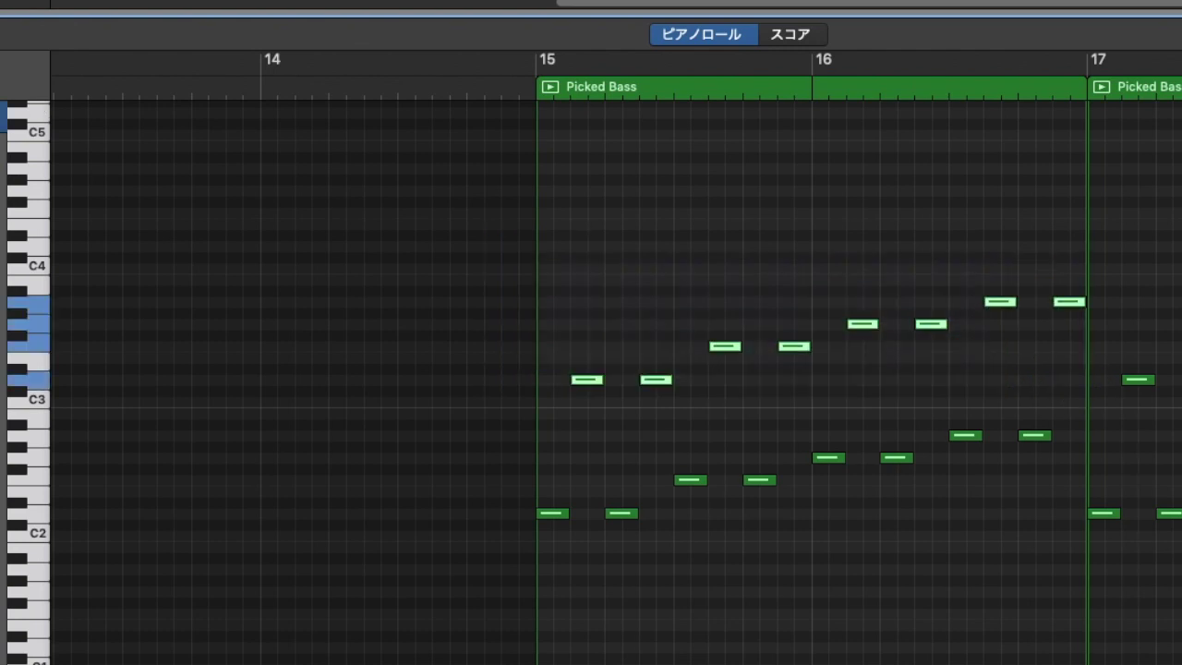
pyautogui.hotkey('alt', 'shift', 'Down')
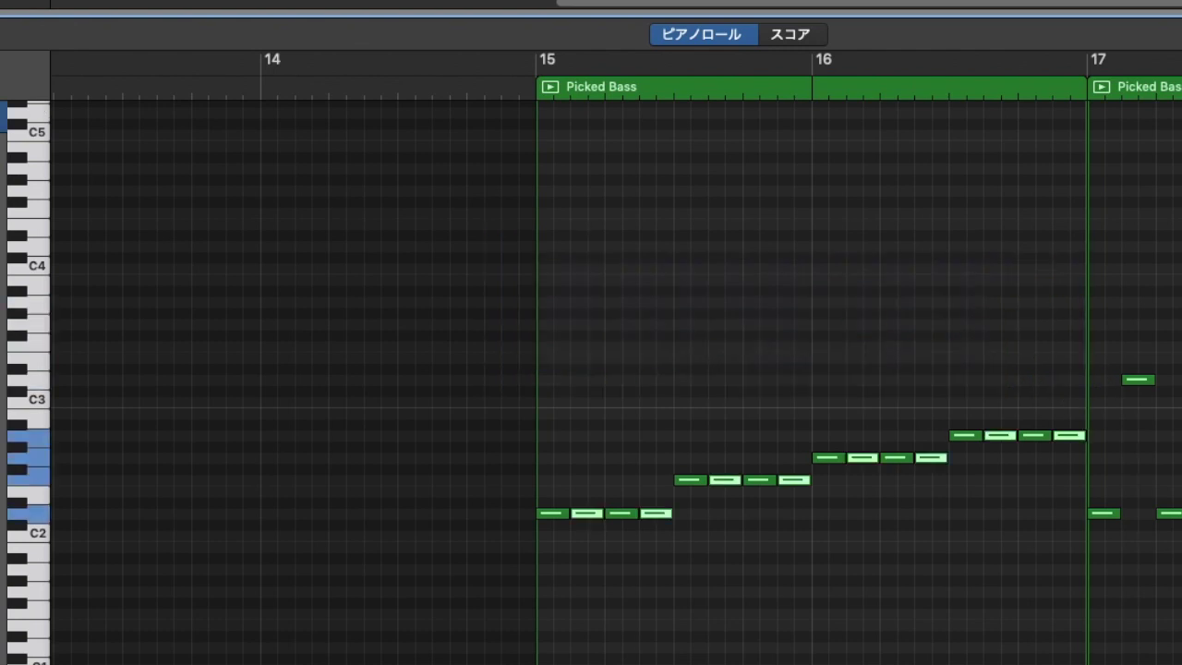
# Step: Play back the bass line and undo the octave change in bars 15 and 16
pyautogui.press(',')
pyautogui.press(',')
pyautogui.press(',')
pyautogui.press(',')
pyautogui.press(',')
pyautogui.press(',')
pyautogui.press('space')
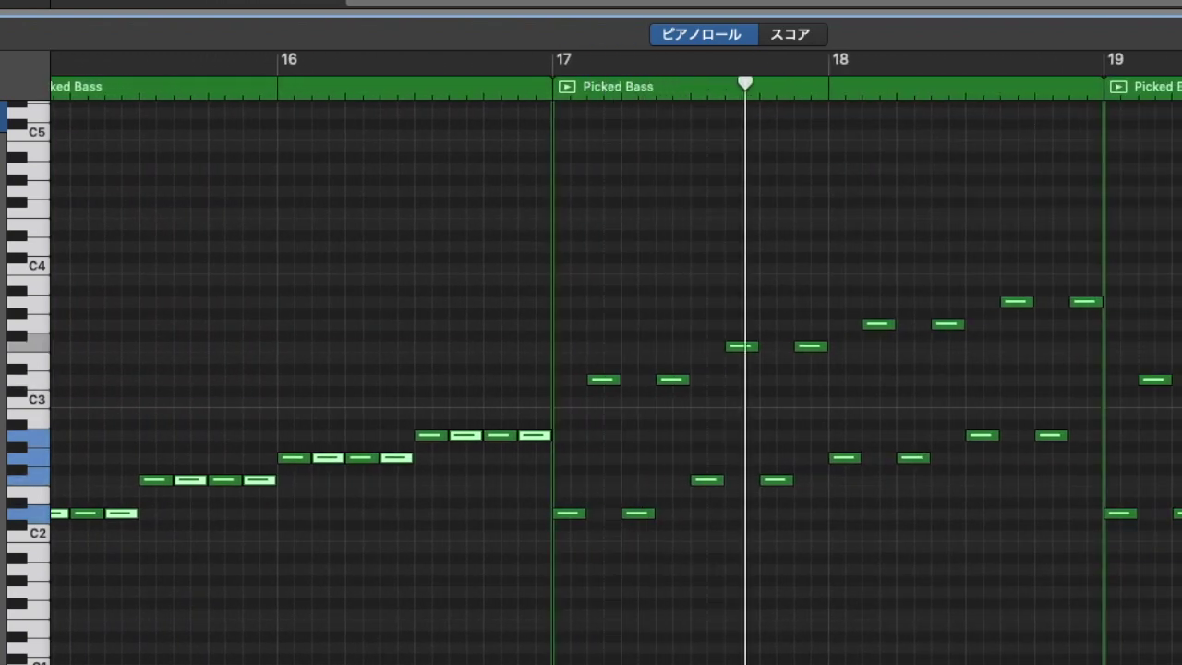
pyautogui.hscroll(-10, 590, 370)
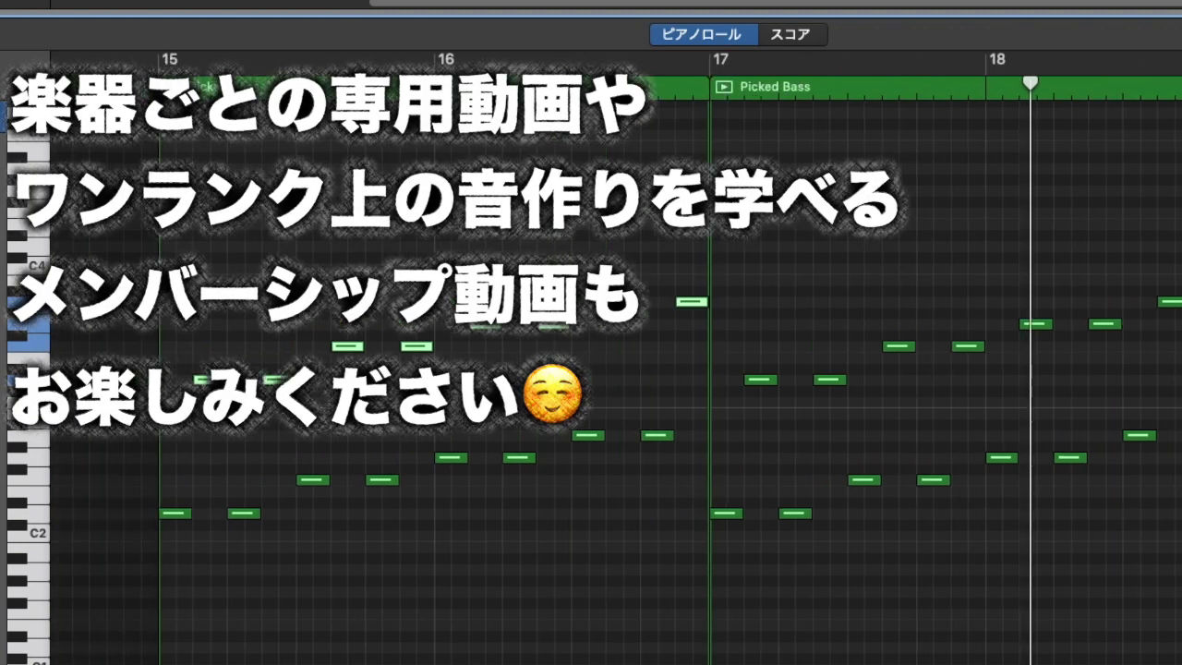